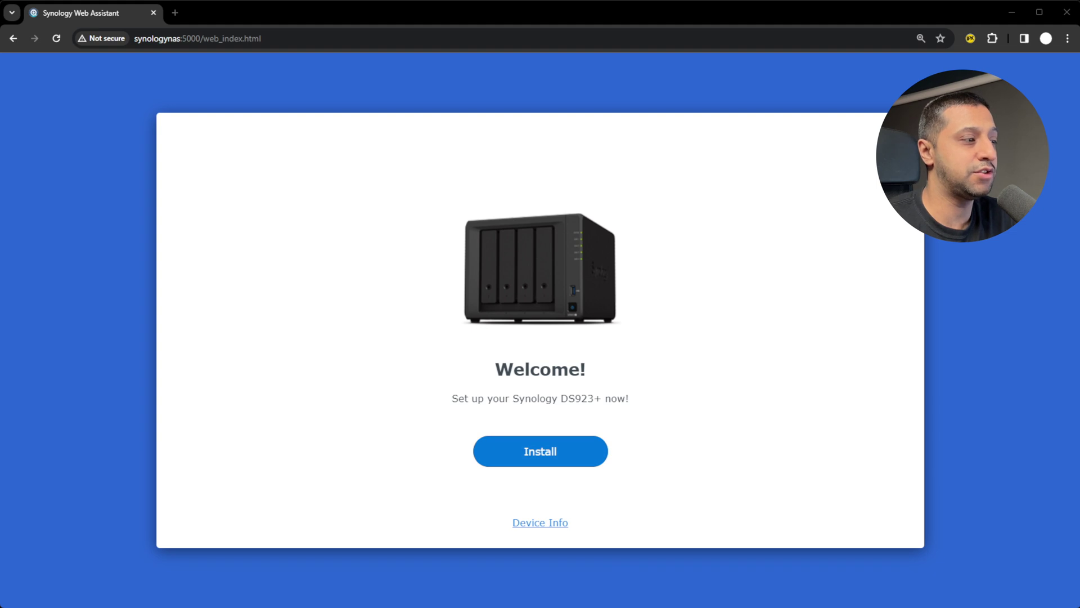
Install the automatically downloaded latest DSM on the DS923+, accepting that all drive data is erased
click(522, 455)
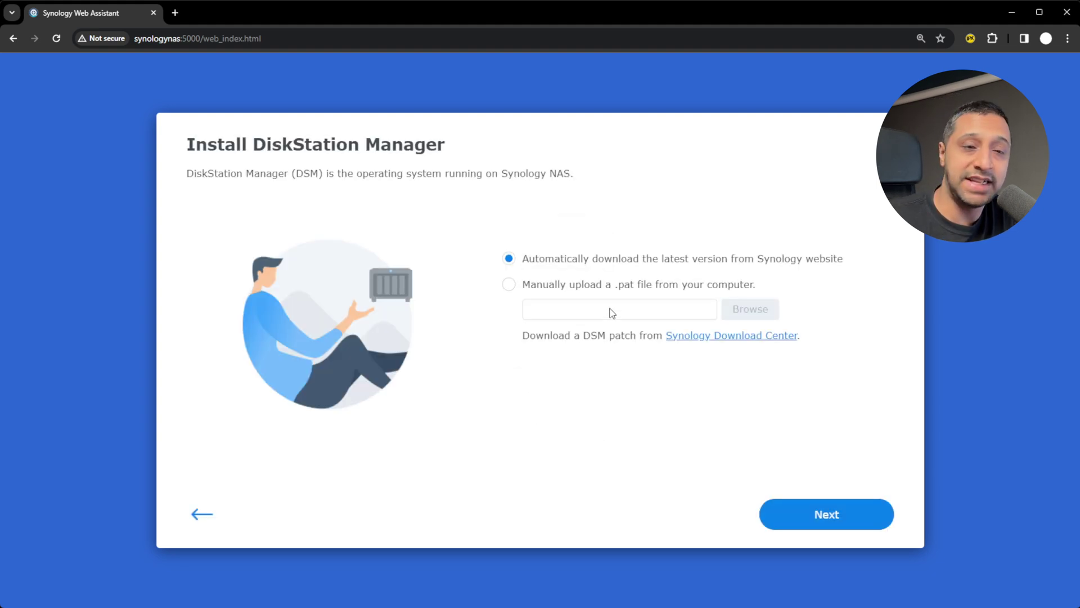
click(810, 514)
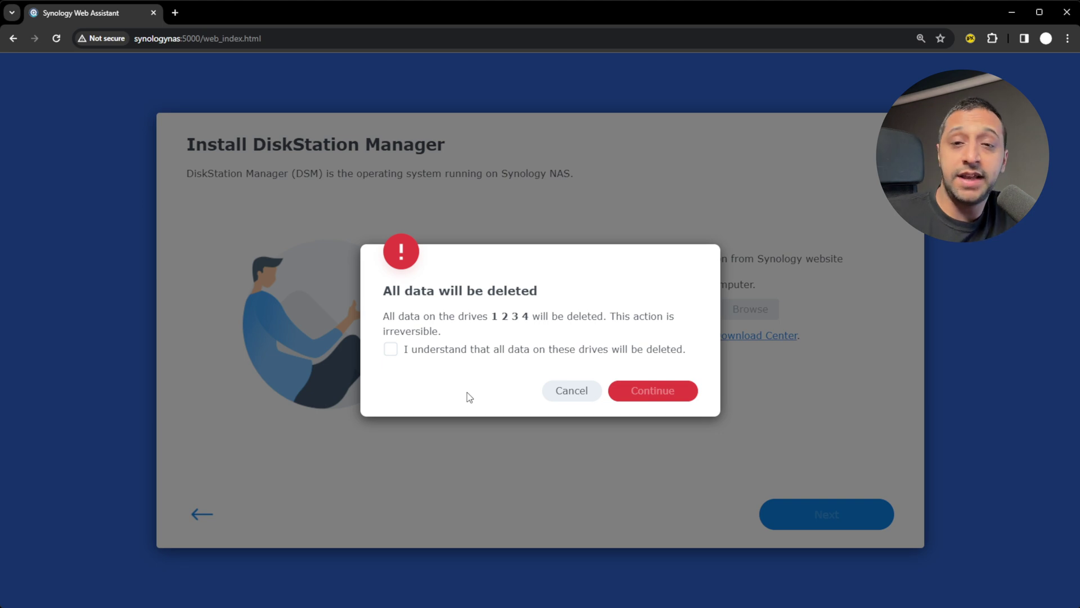
click(460, 349)
click(671, 401)
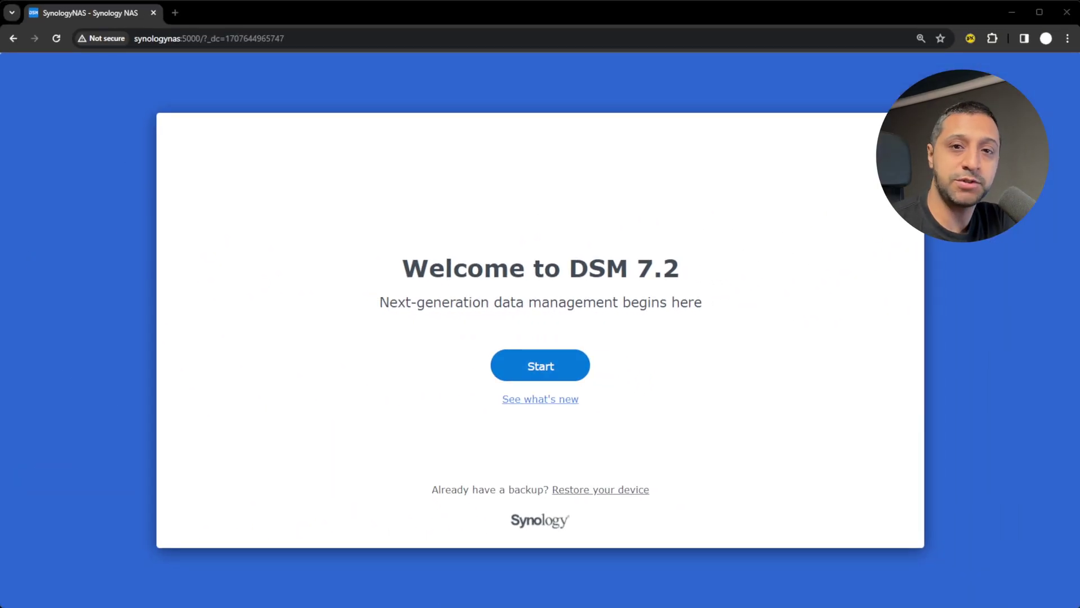
Name the NAS Nas1 and create the administrator account with its password
click(572, 363)
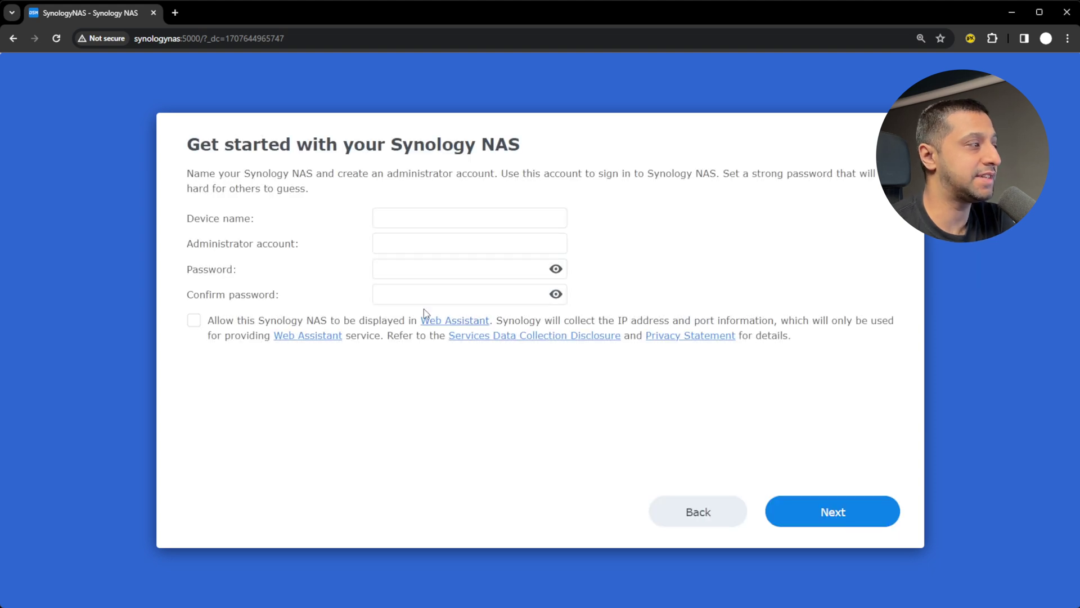
click(440, 211)
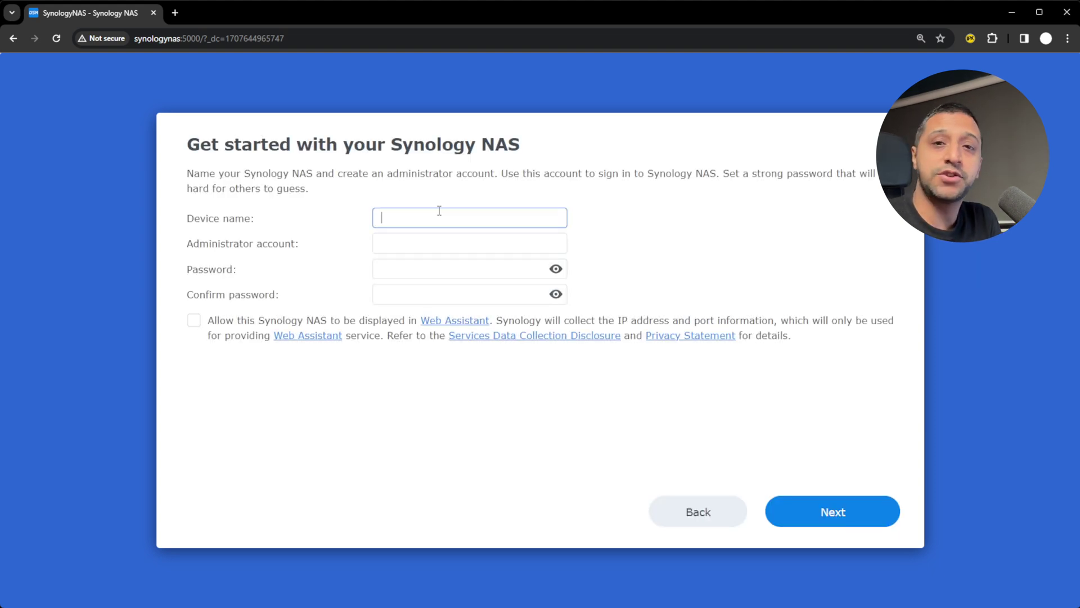
text(Nas1)
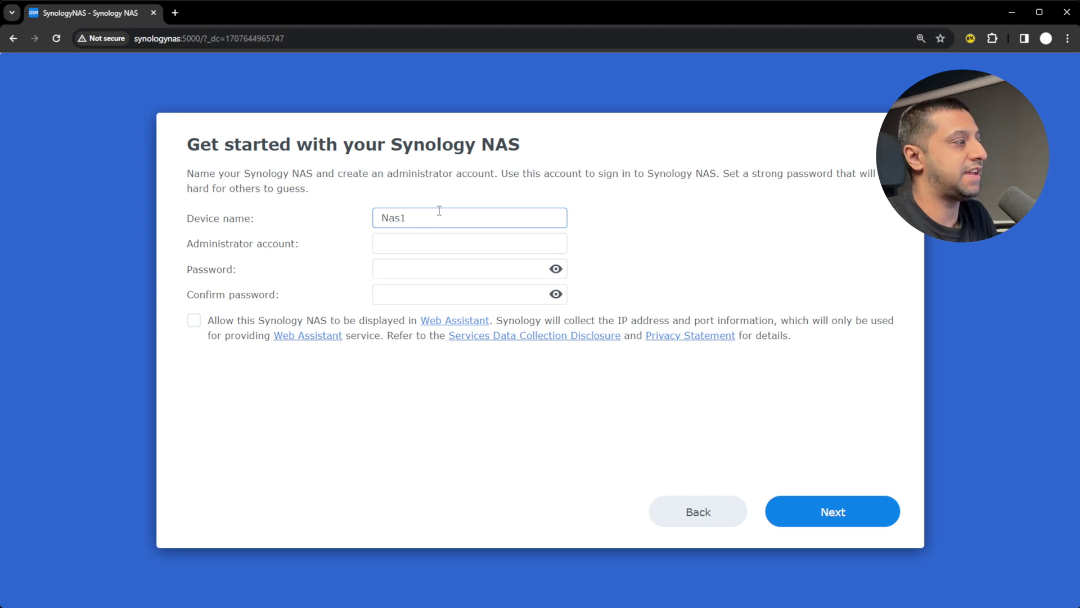
key(Tab)
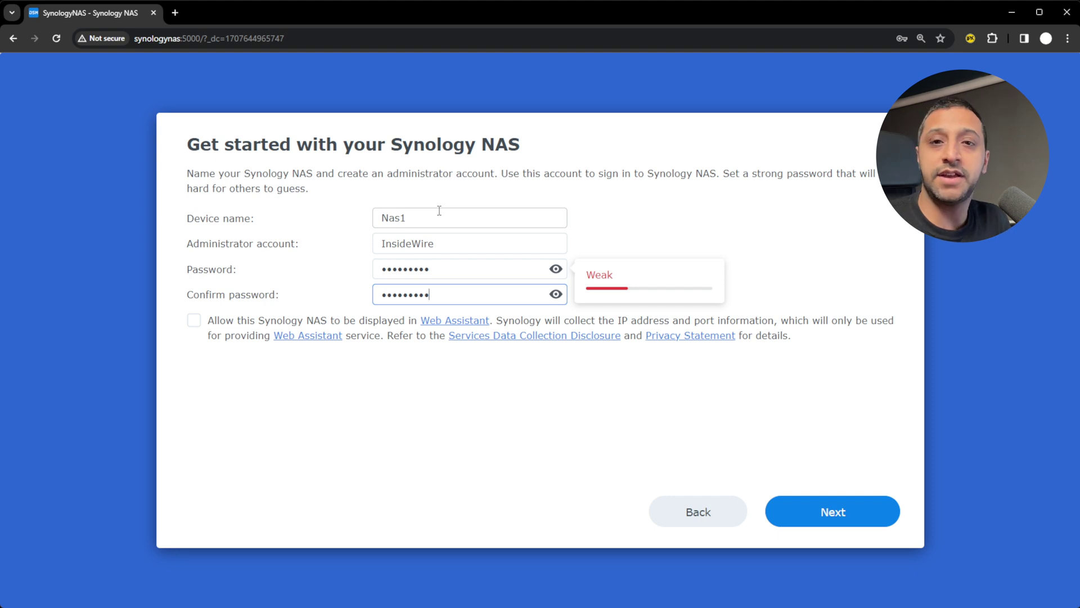
click(856, 519)
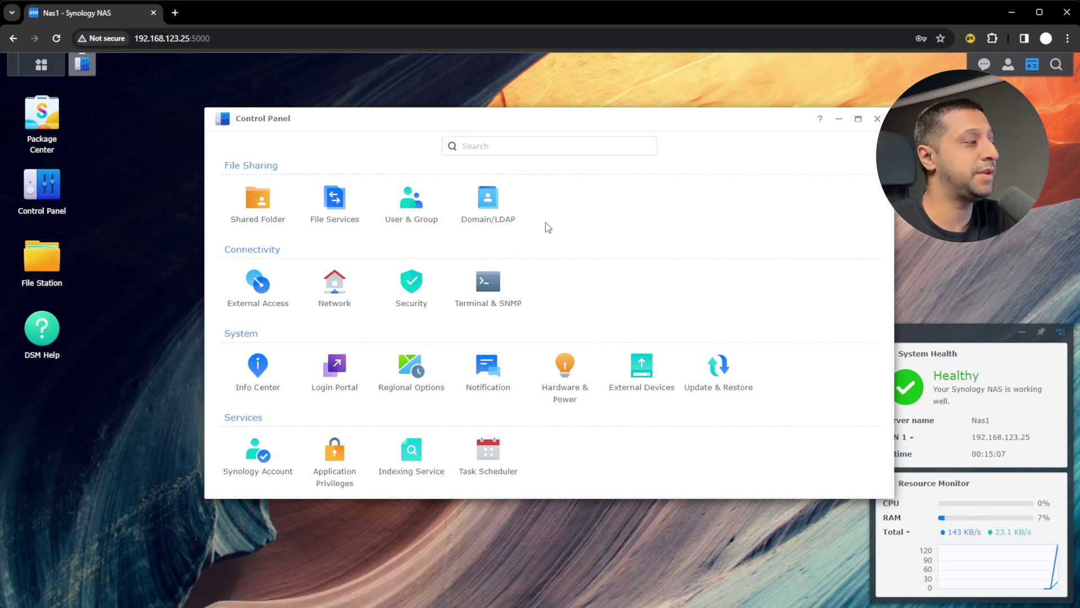
Enable manual DNS server configuration in the Network settings, leaving the gateway order unchanged
click(336, 310)
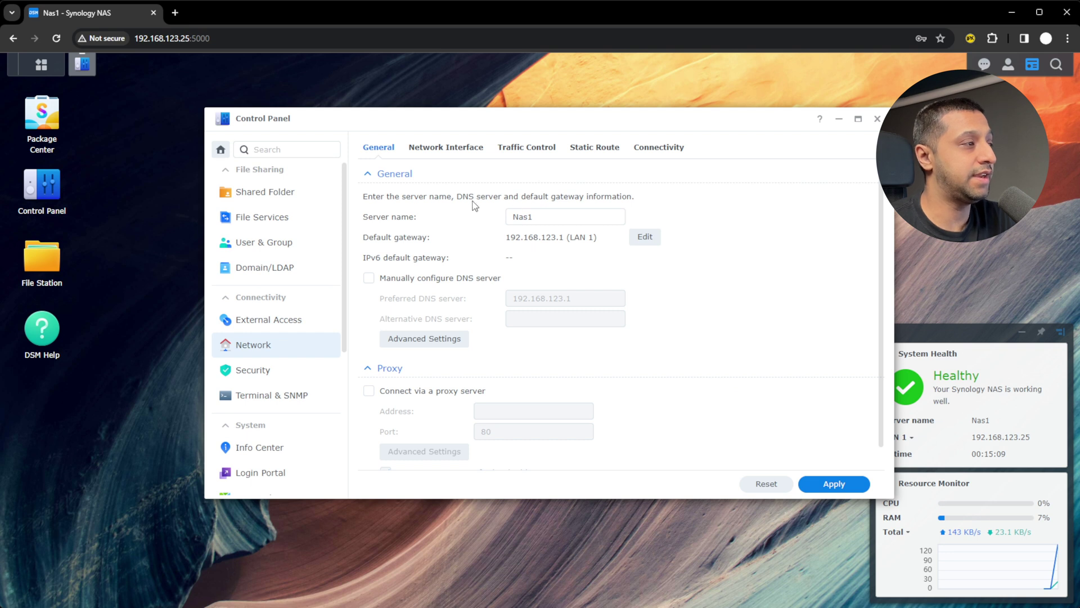
click(457, 279)
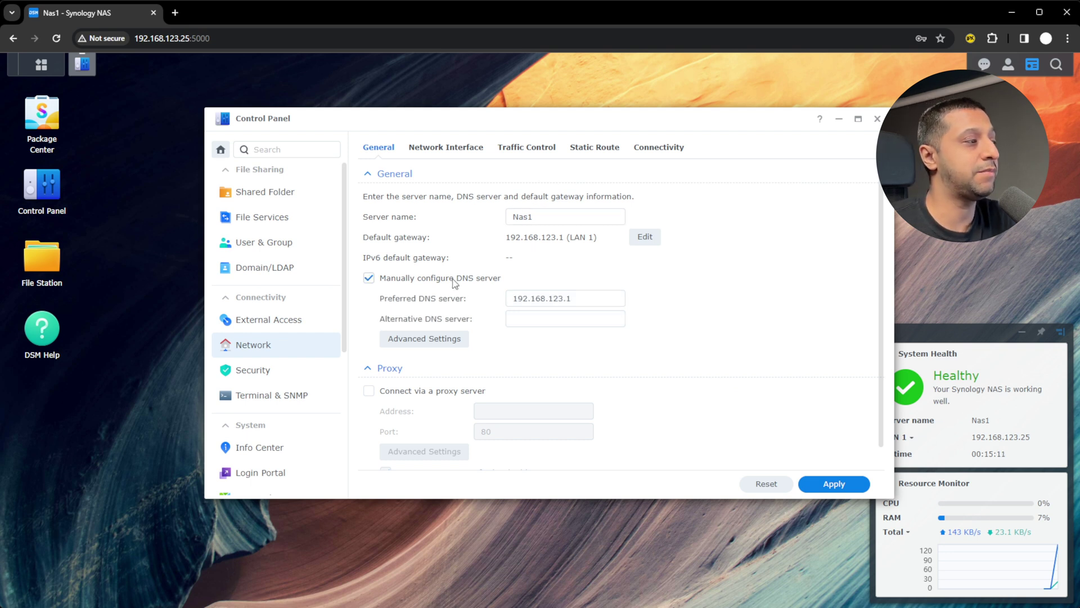
click(645, 237)
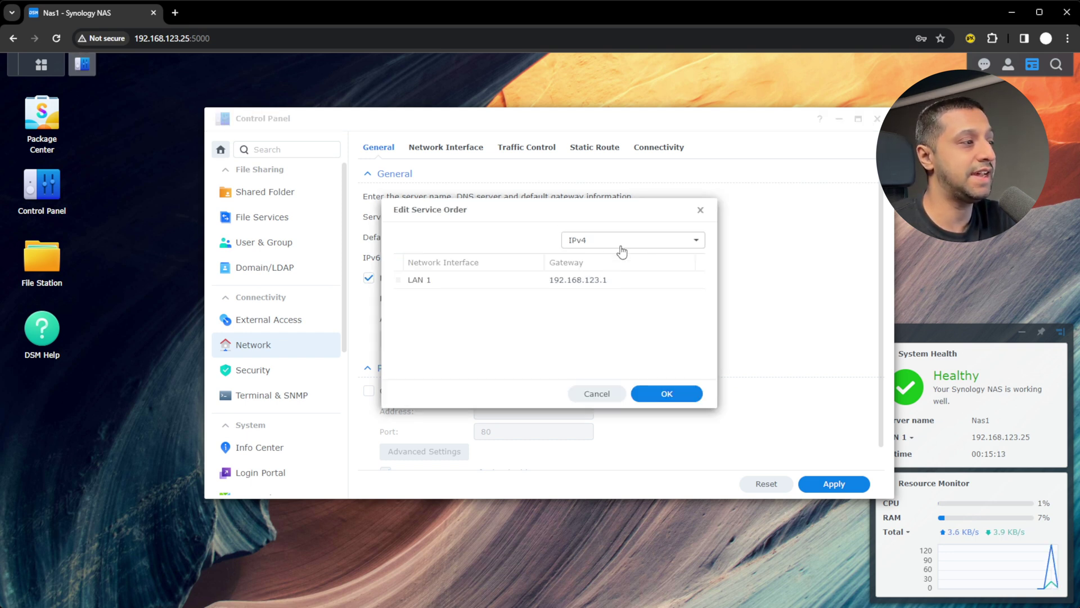
key(Escape)
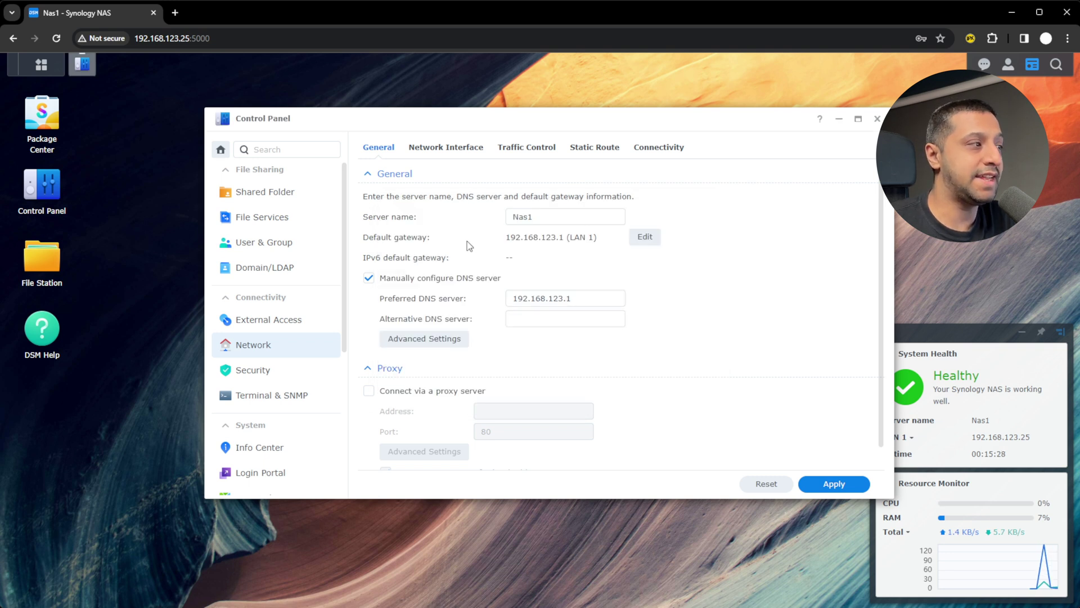
Give LAN 1 the static IP 192.168.123.51 with subnet mask 255.255.255.0
click(447, 149)
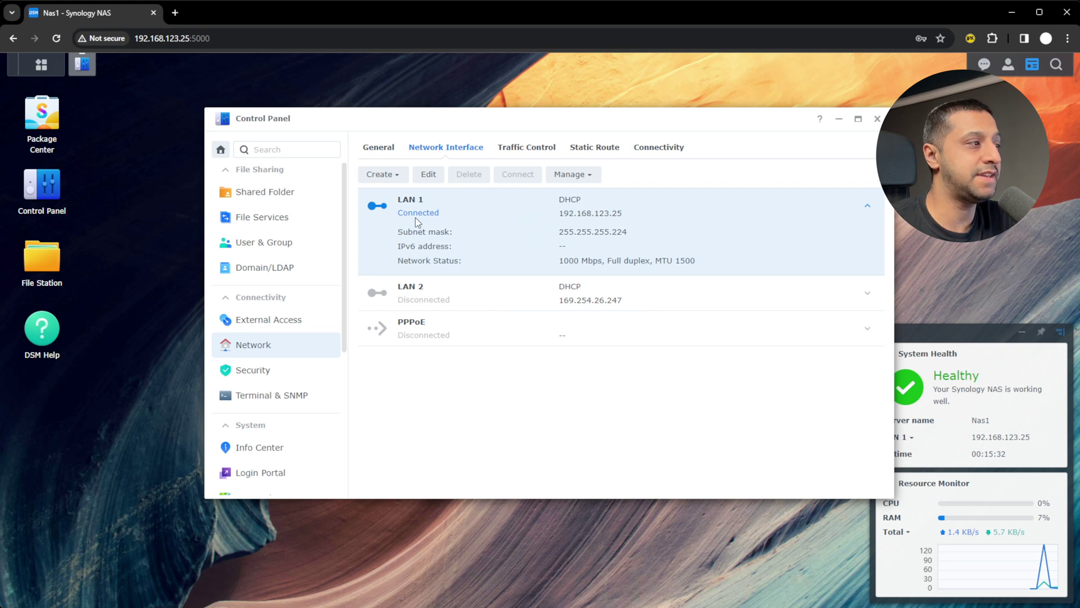
click(428, 174)
click(401, 222)
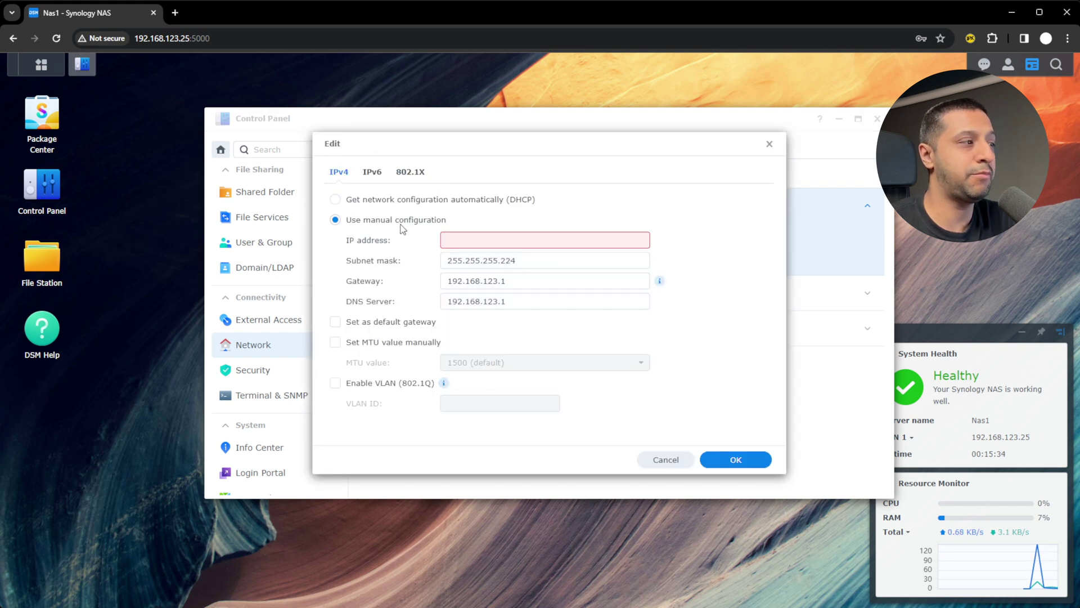
click(508, 245)
text(19)
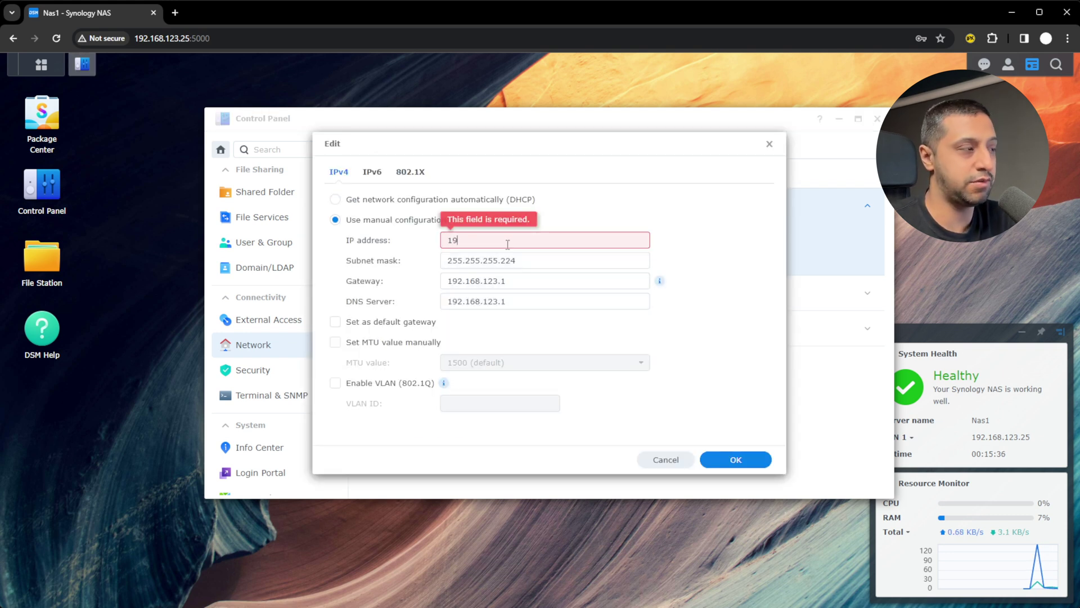
text(2.168.123.51)
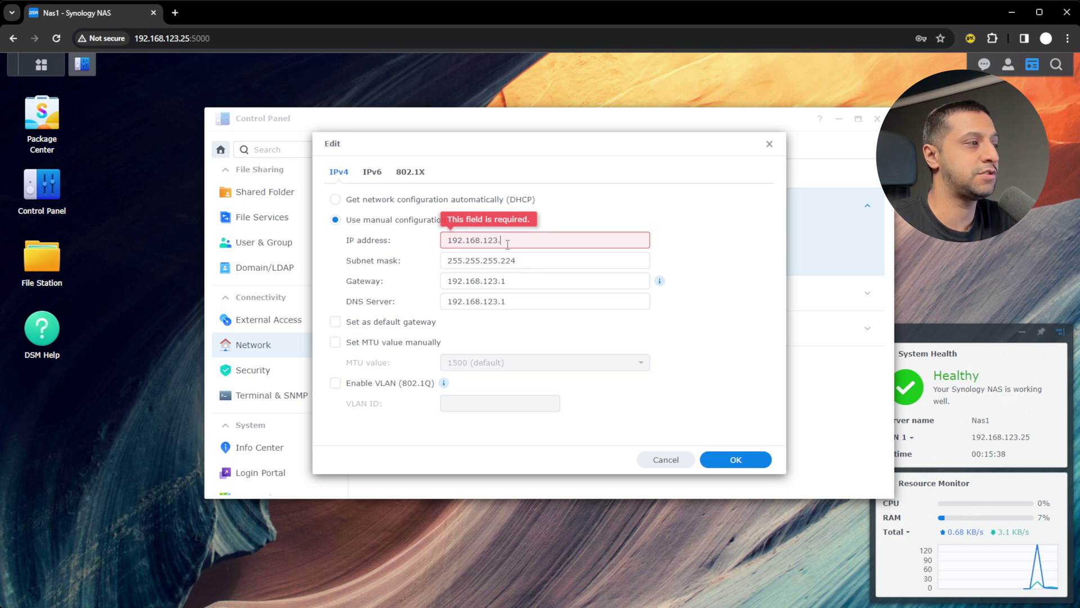
click(506, 260)
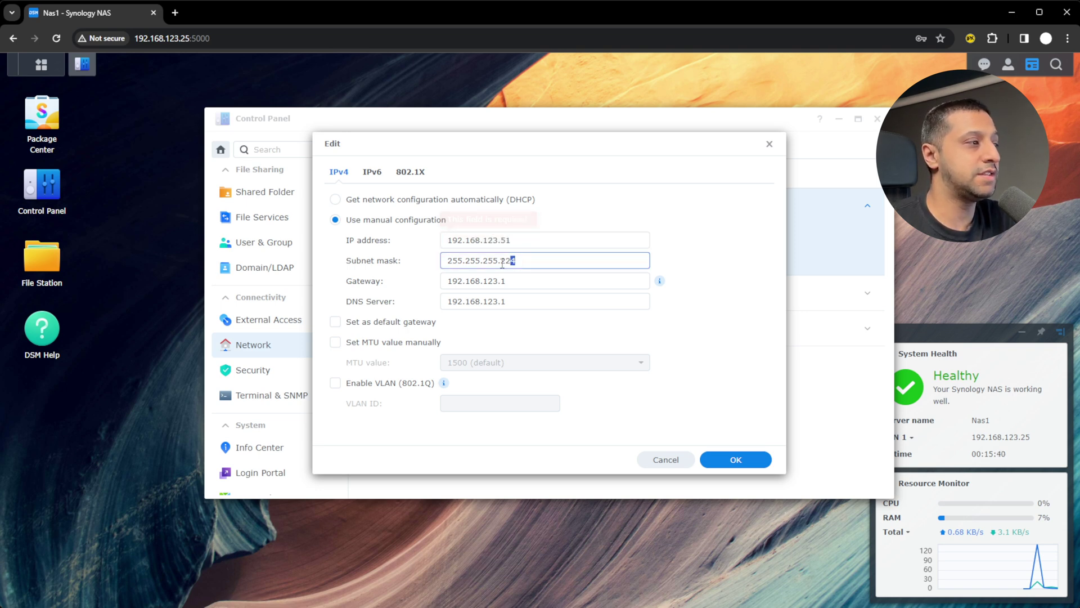
drag(506, 260, 373, 261)
text(255.255.255.0)
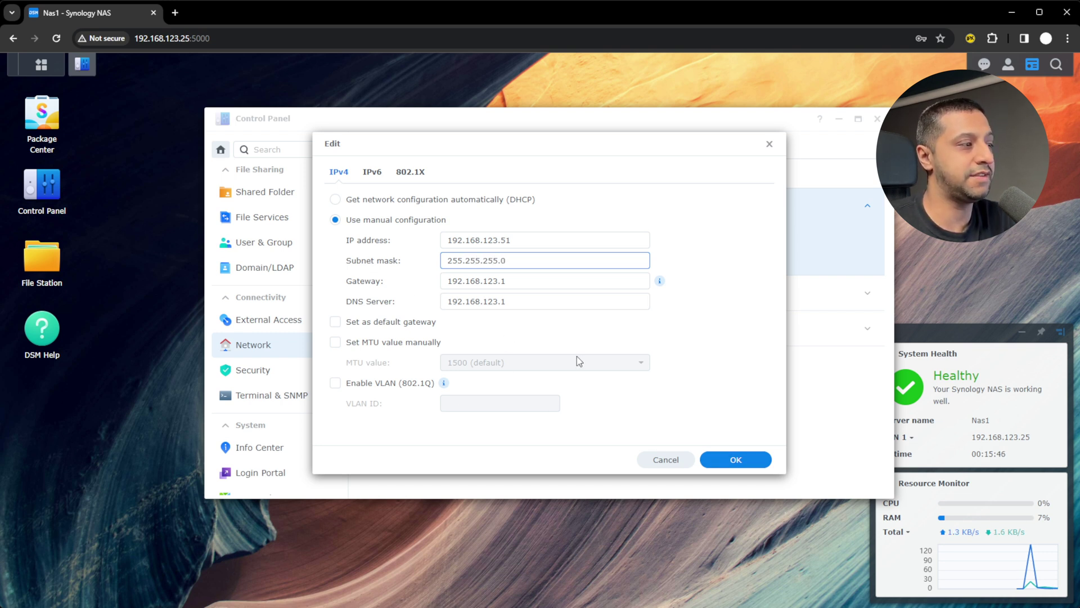
click(723, 457)
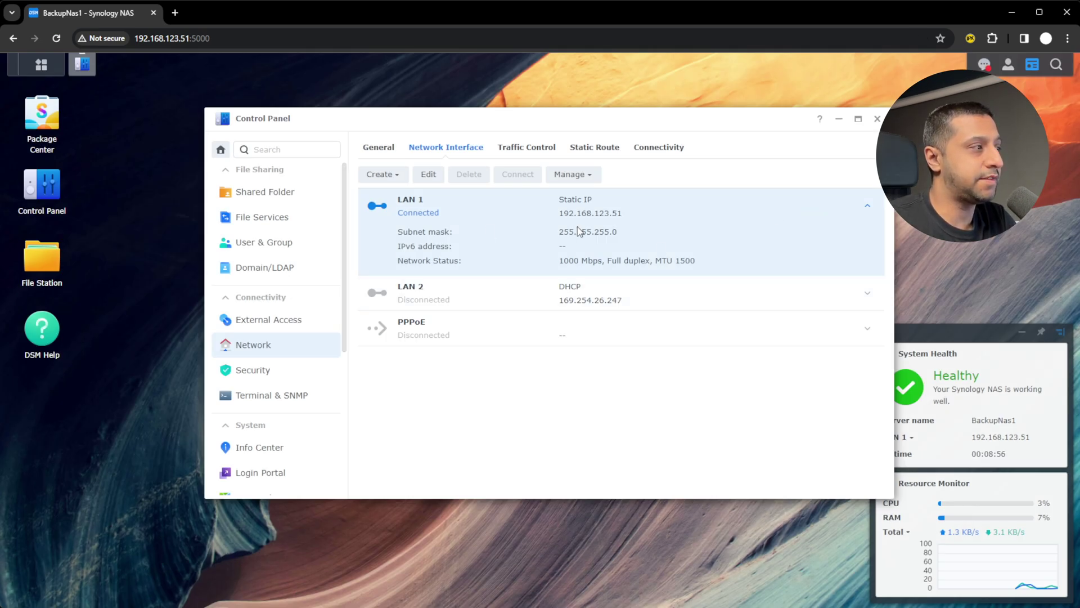
scroll(260, 359, down, 1)
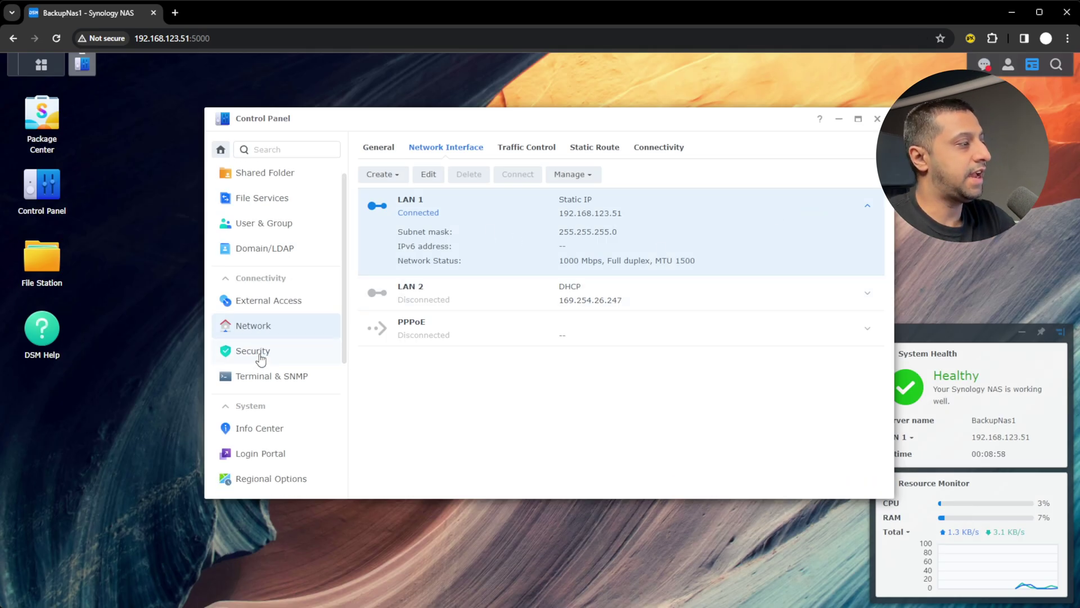
scroll(260, 359, down, 3)
scroll(263, 360, up, 4)
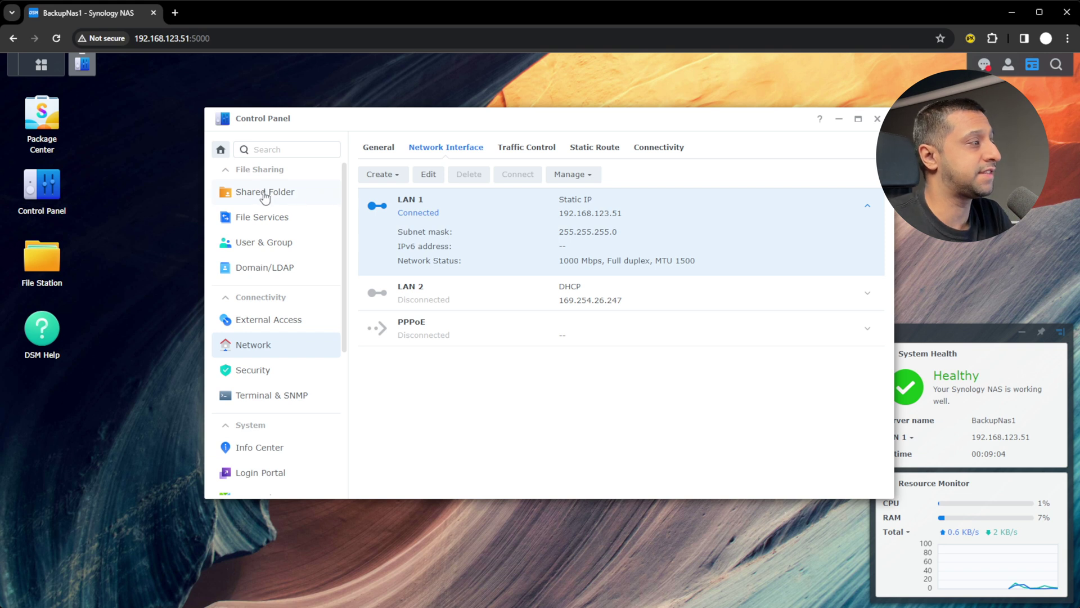
scroll(270, 290, down, 1)
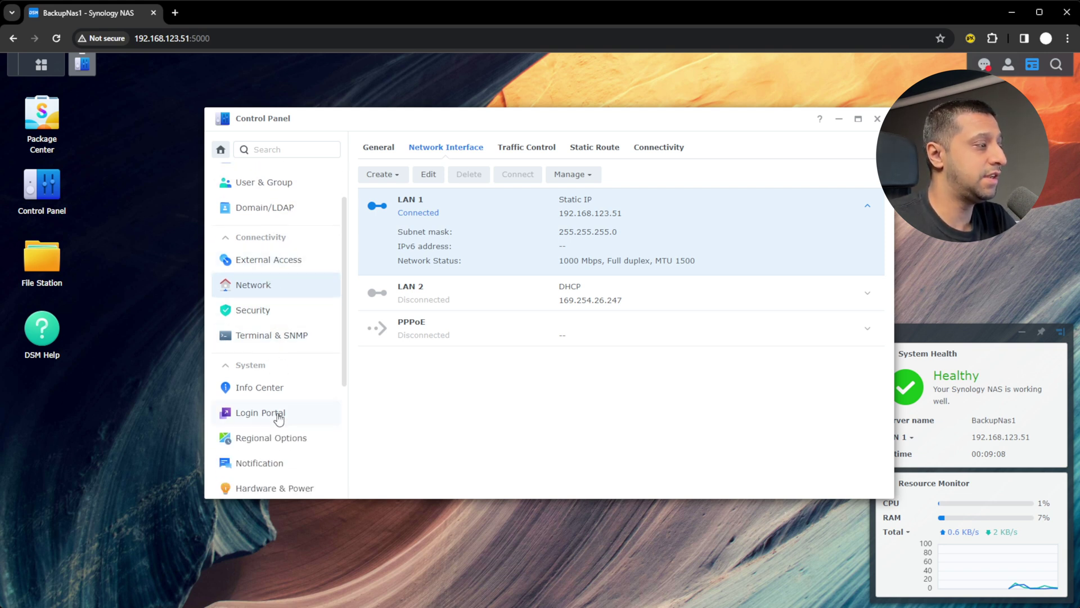
scroll(279, 419, down, 2)
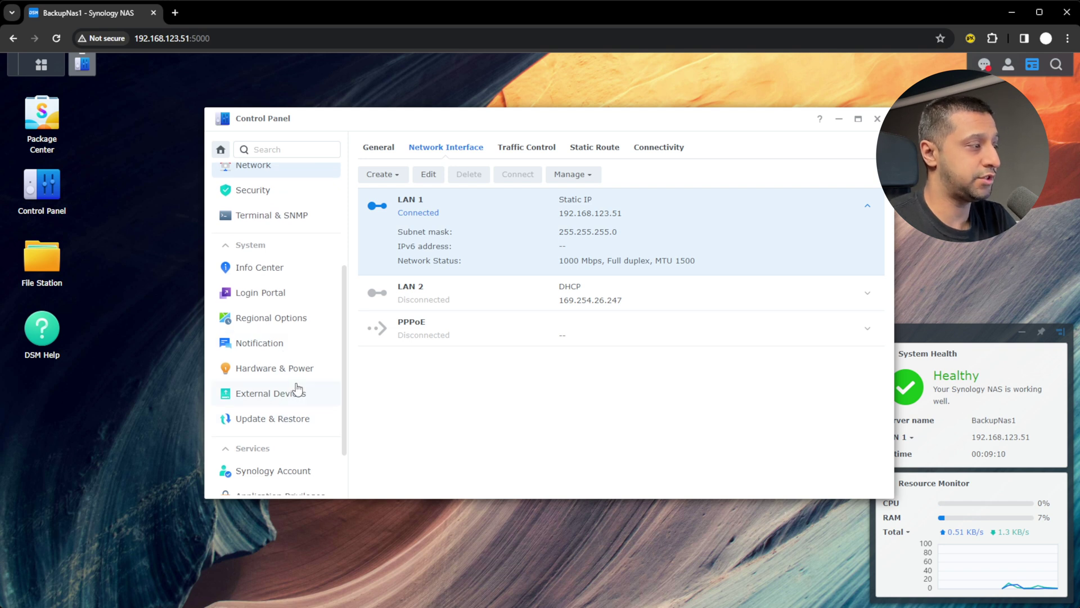
scroll(317, 389, down, 1)
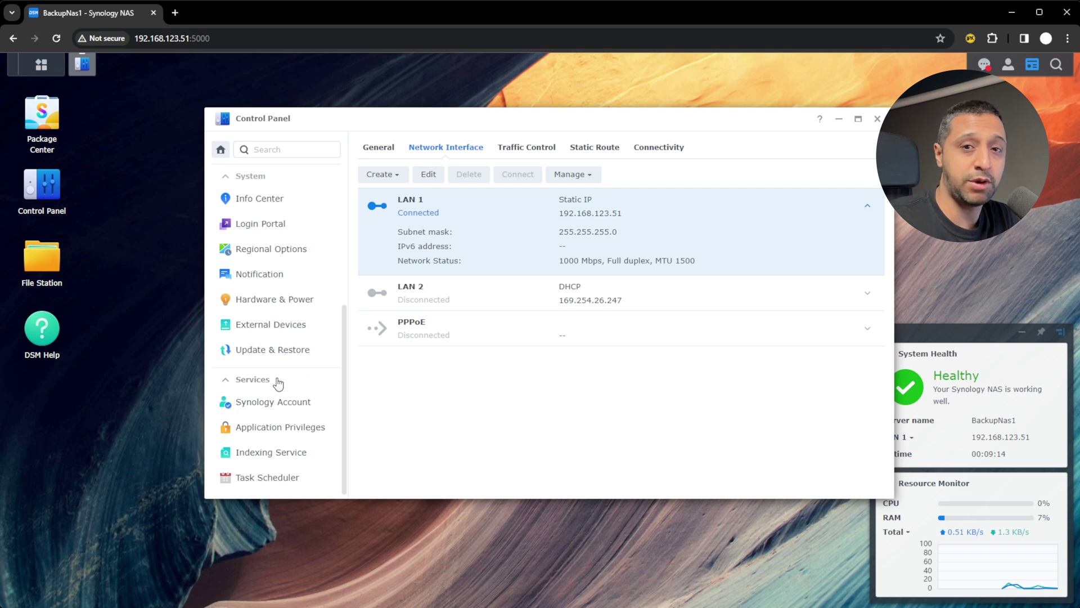
scroll(273, 375, up, 3)
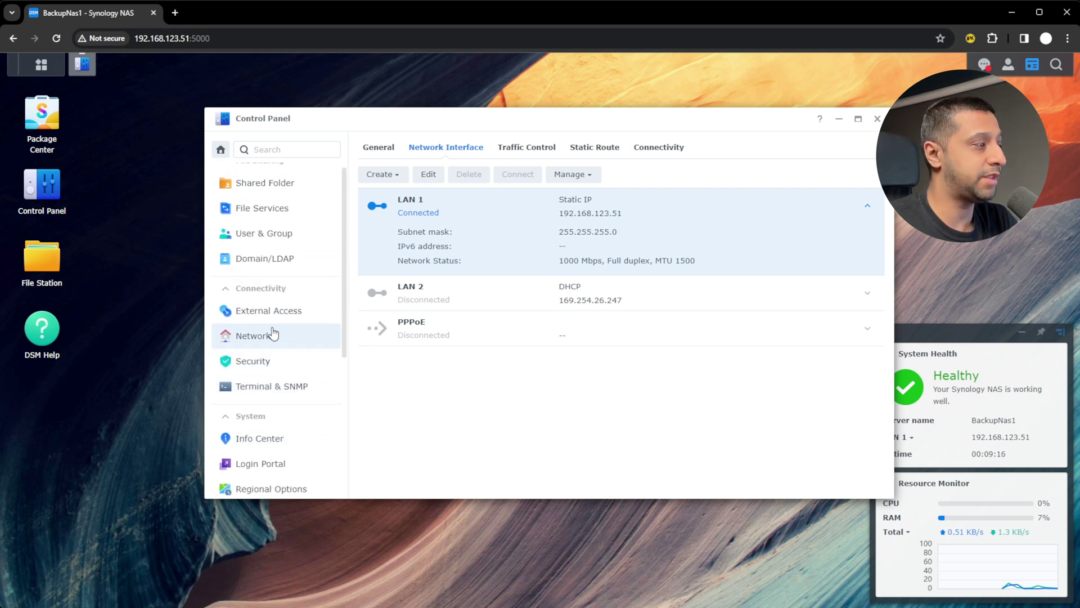
click(280, 370)
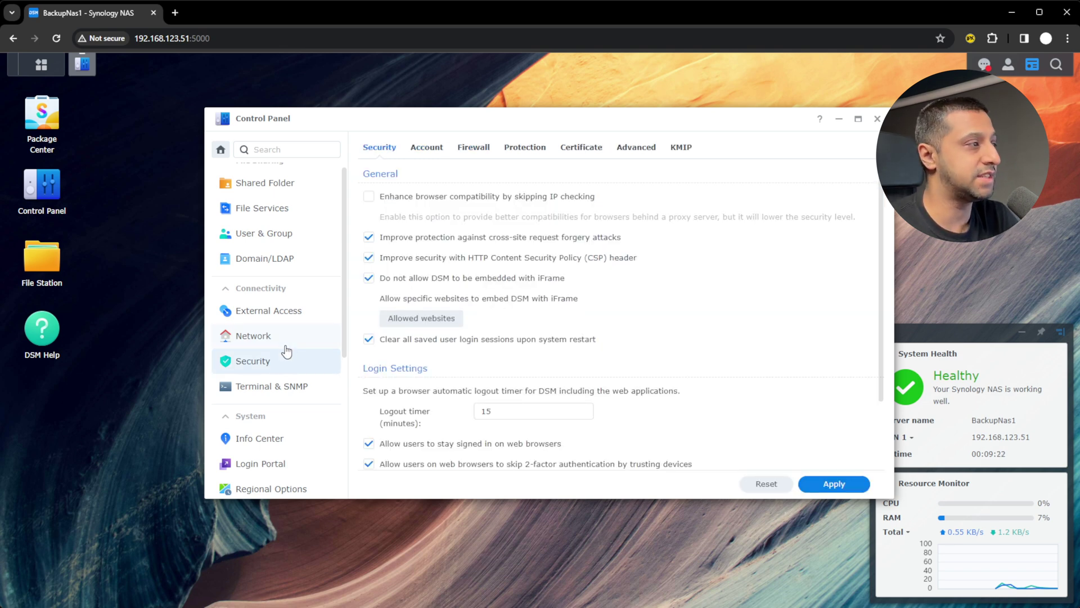
click(285, 344)
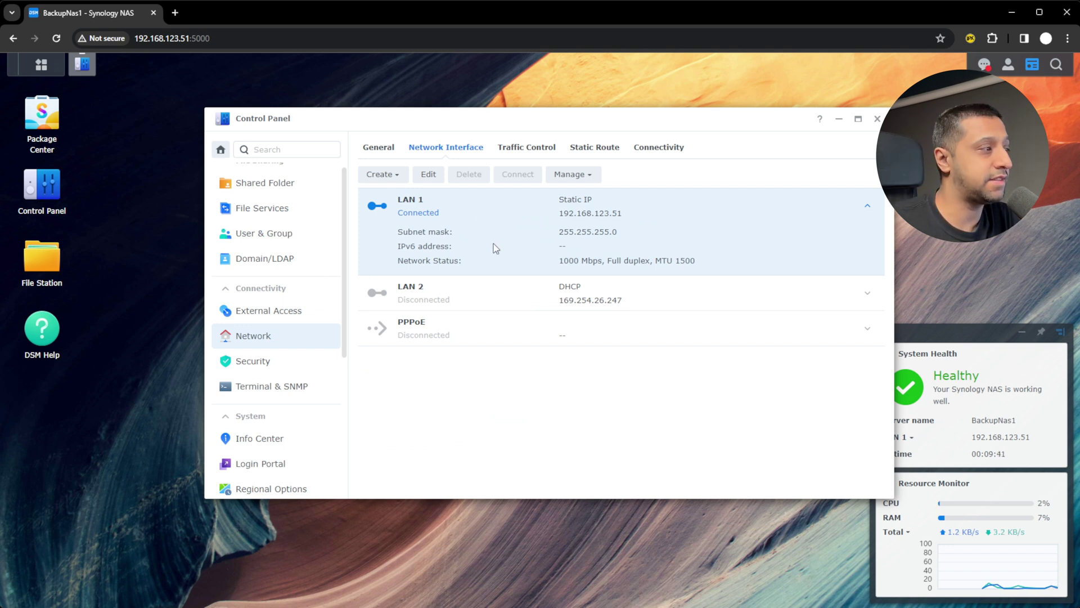
click(258, 235)
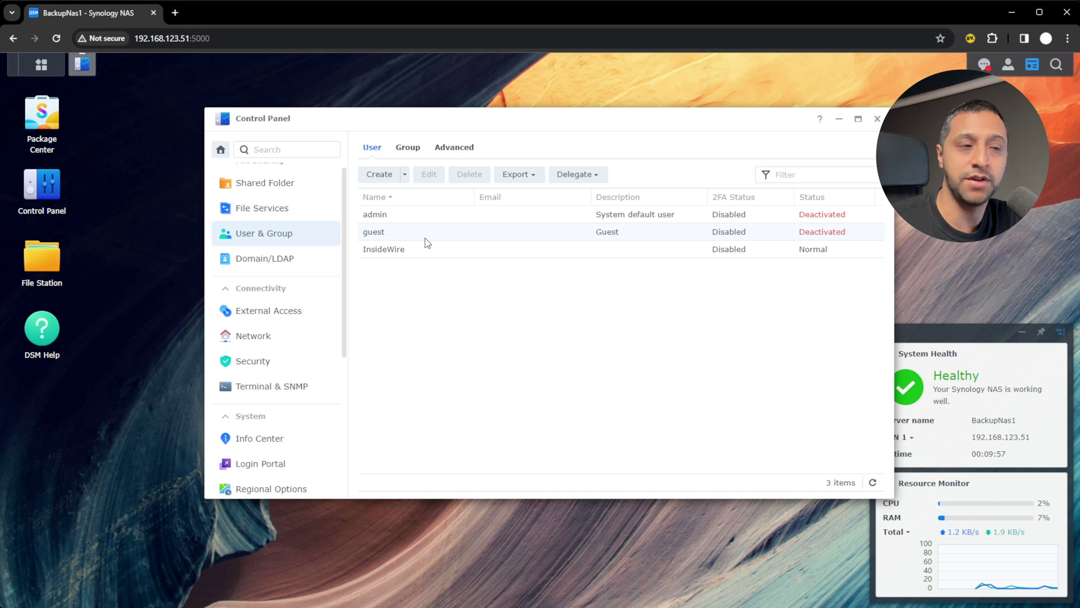
Start creating a new user account
click(375, 176)
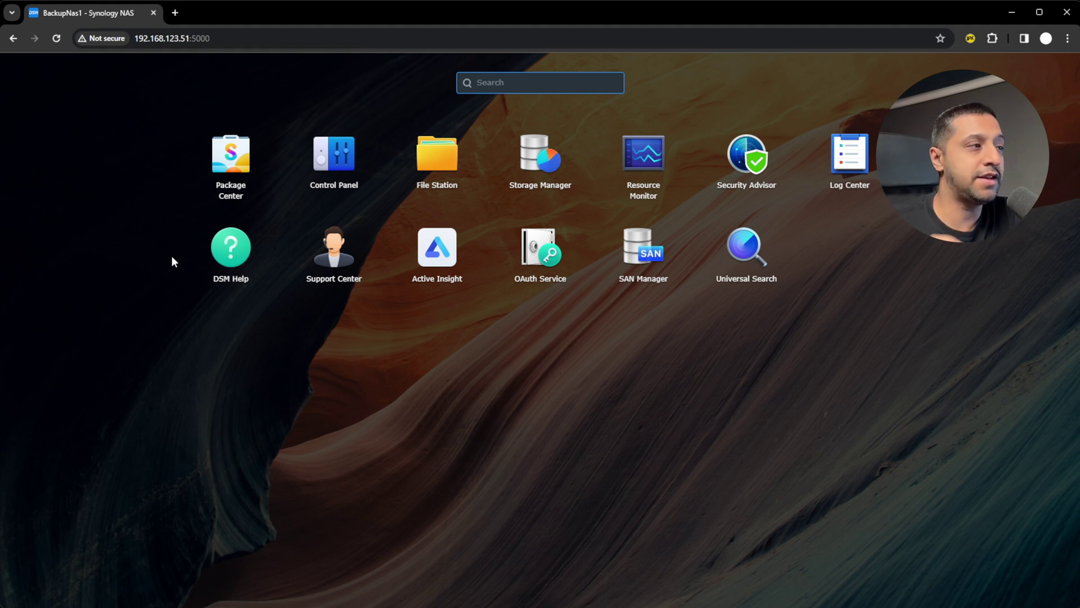
Launch Storage Manager's creation wizard and choose RAID 5 for the new storage pool
click(537, 170)
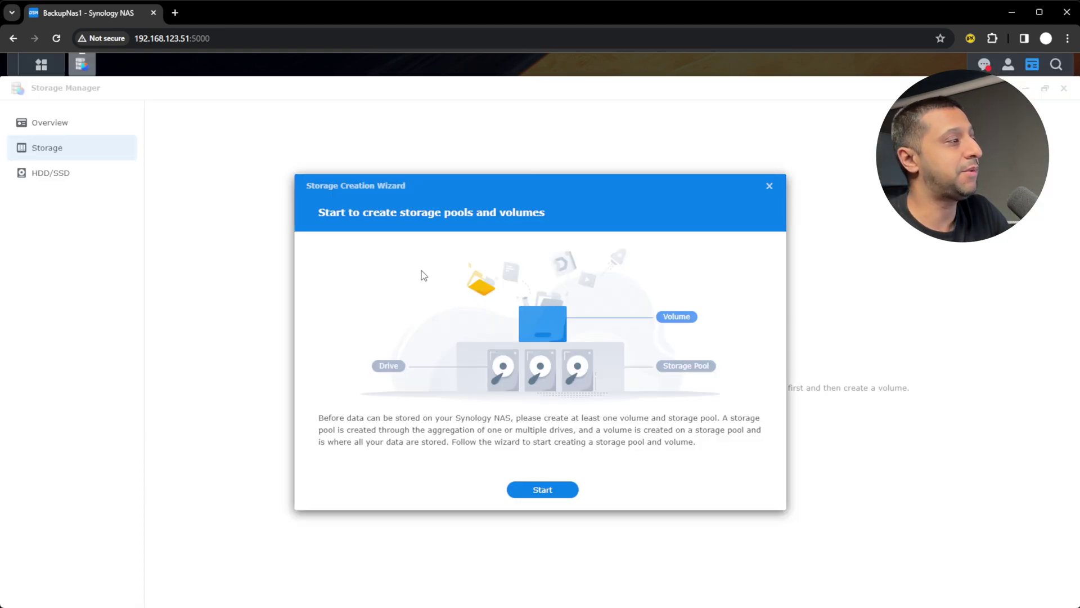
click(543, 489)
click(499, 291)
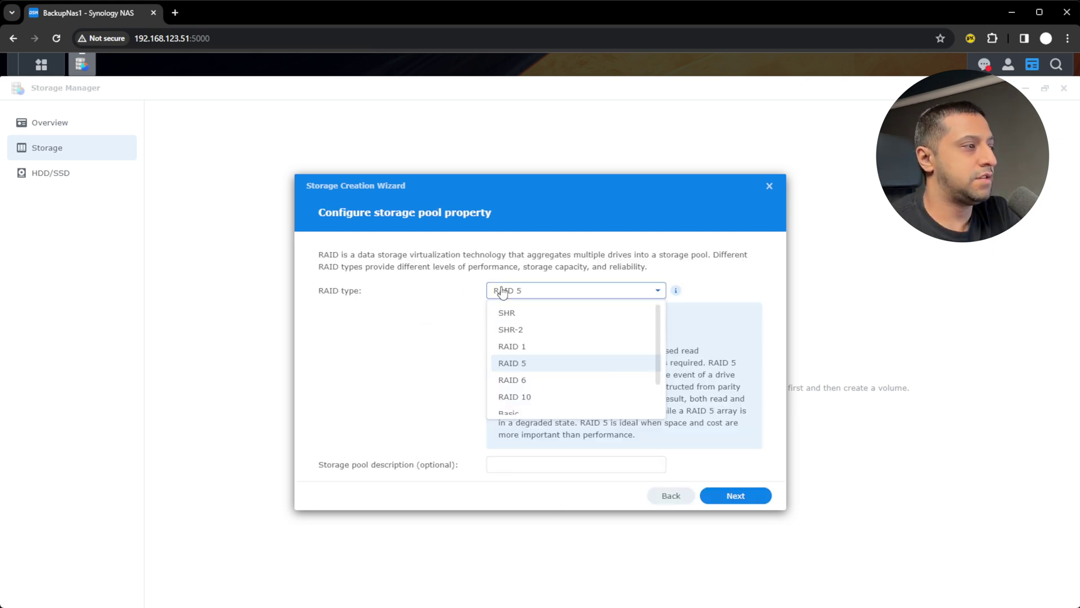
scroll(559, 351, down, 1)
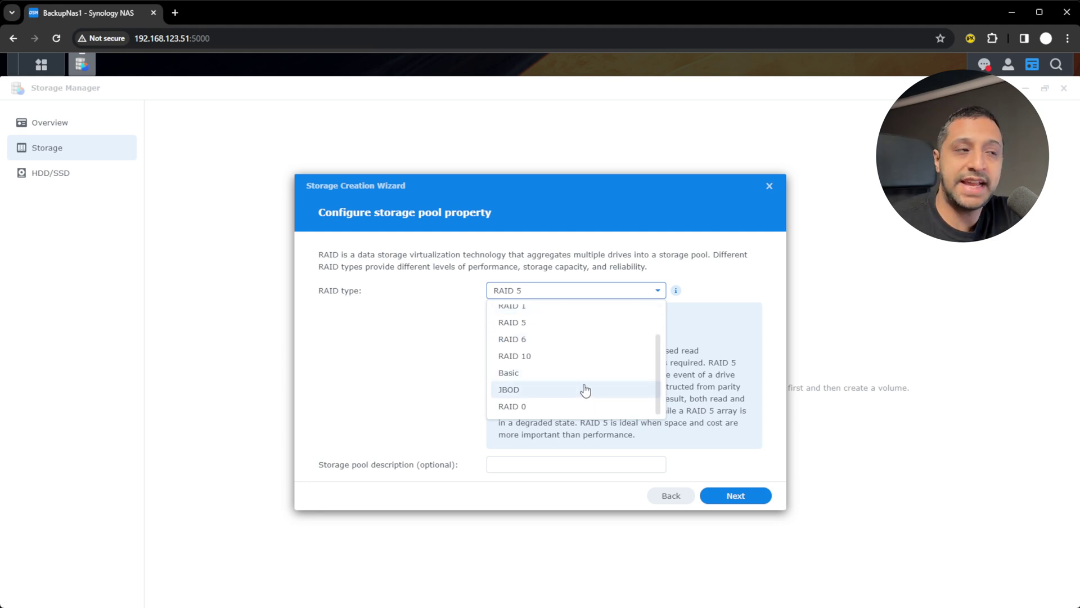
click(583, 322)
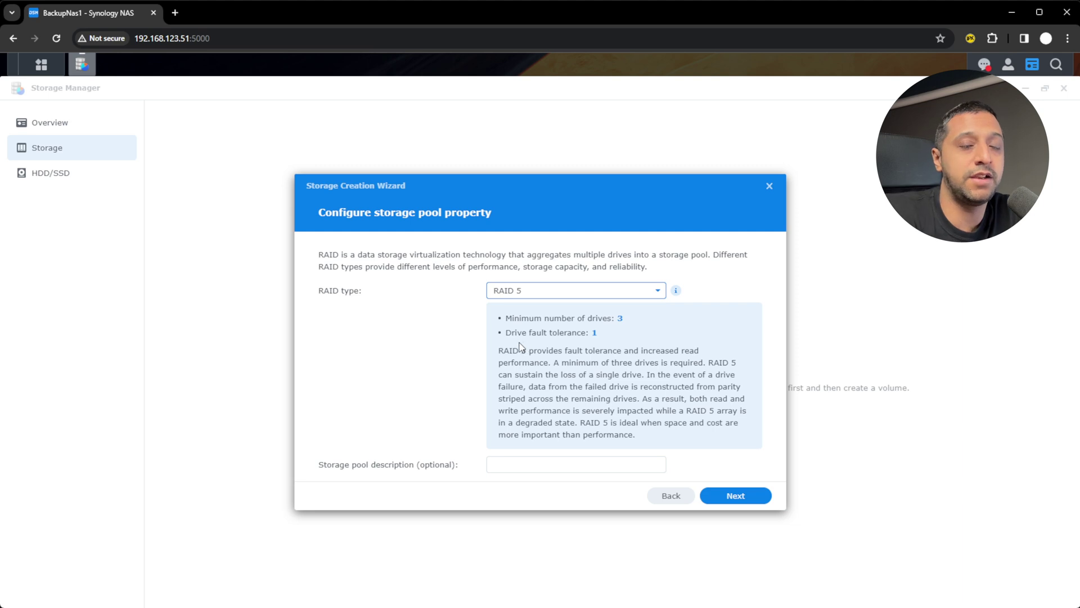
click(733, 500)
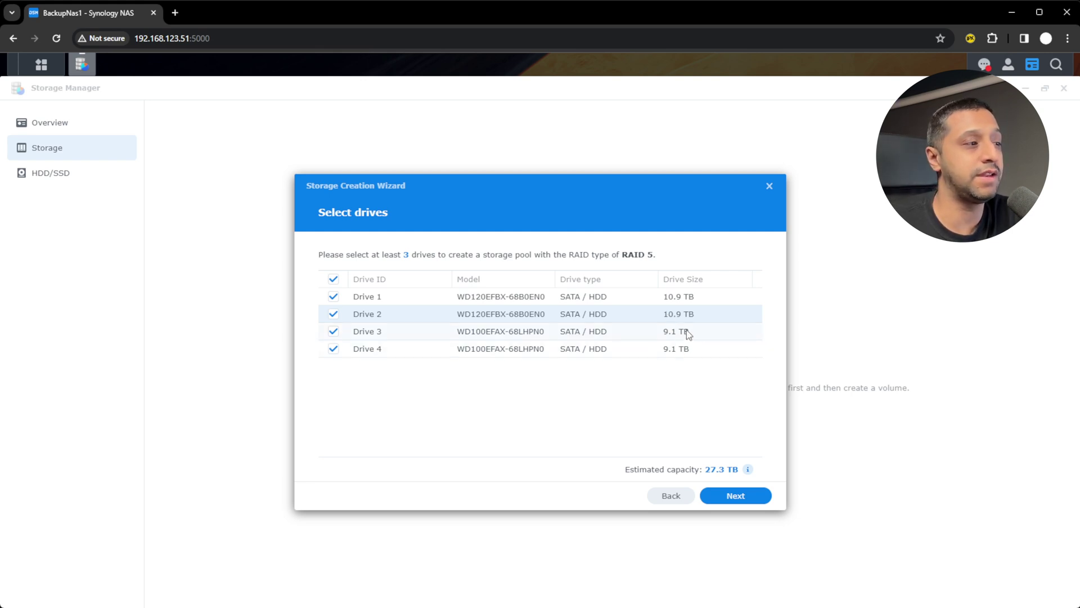
Use all four drives despite the compatibility warning and allocate the maximum 27911 GB to the volume
click(730, 497)
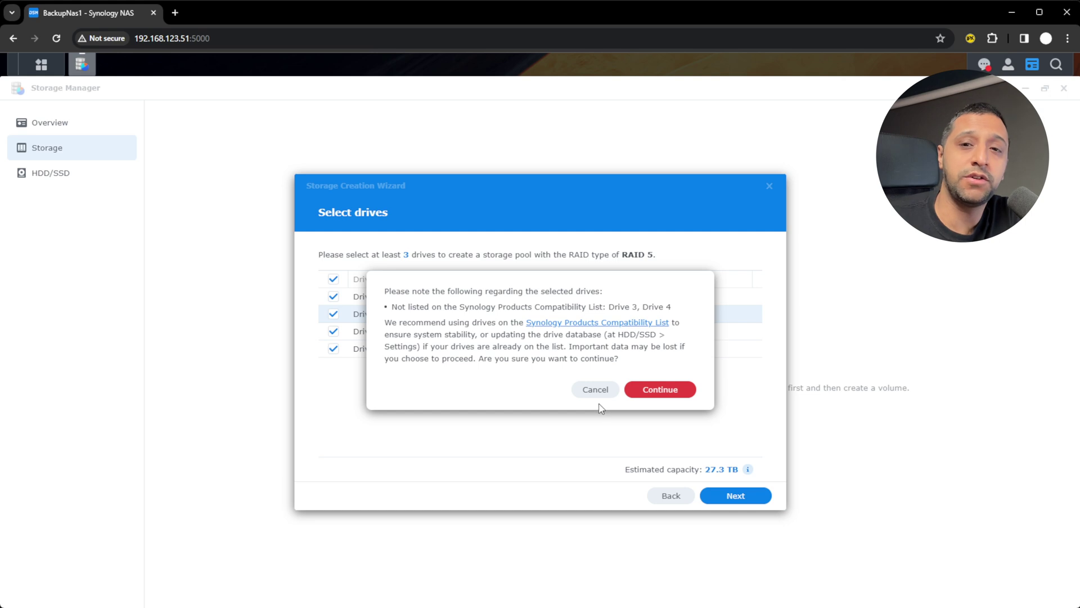
click(664, 387)
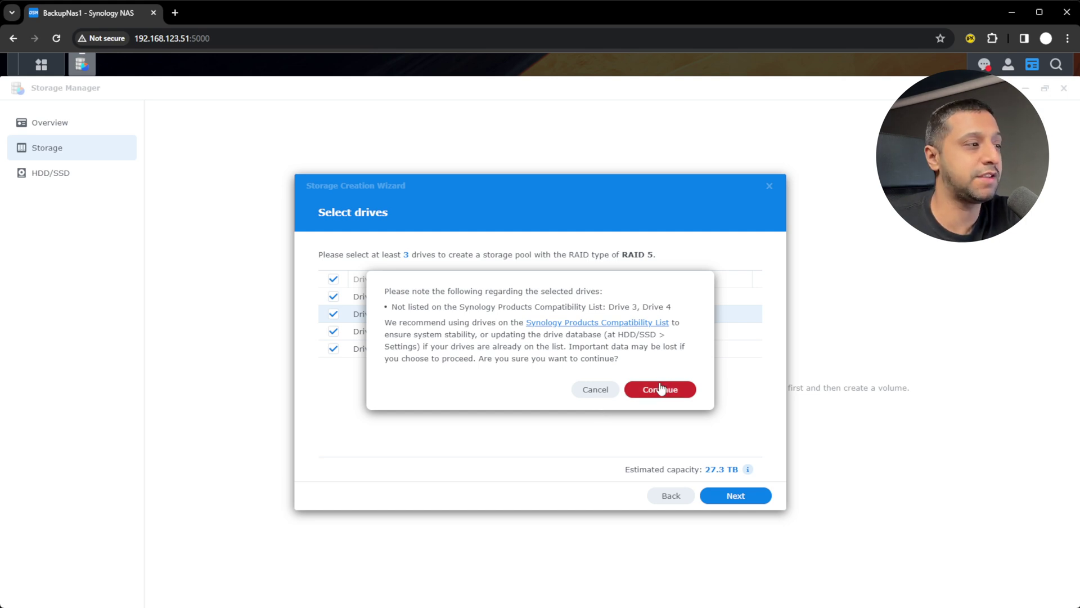
click(511, 315)
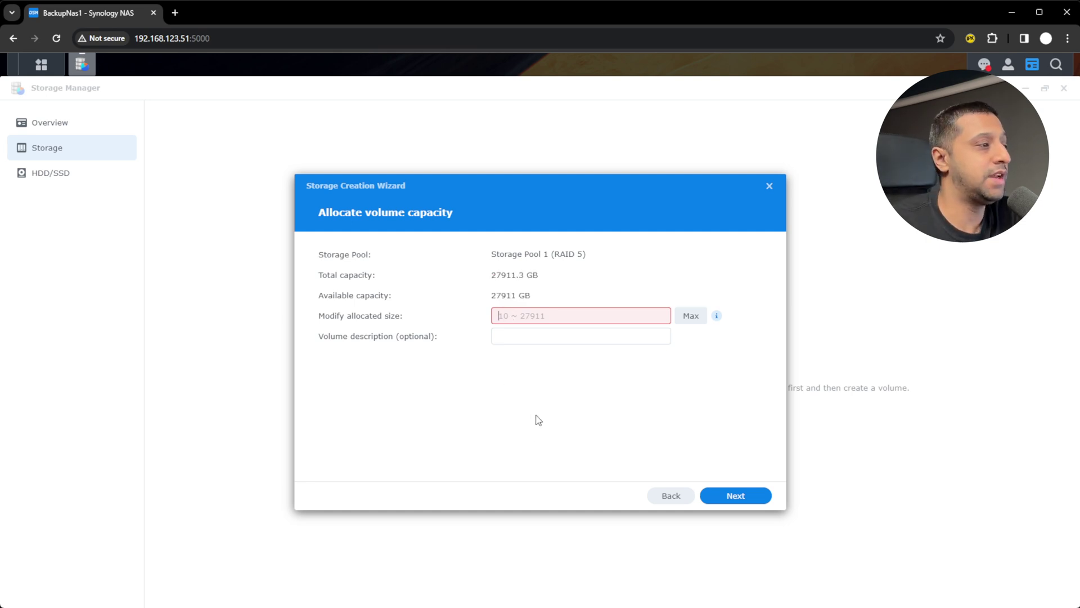
click(691, 319)
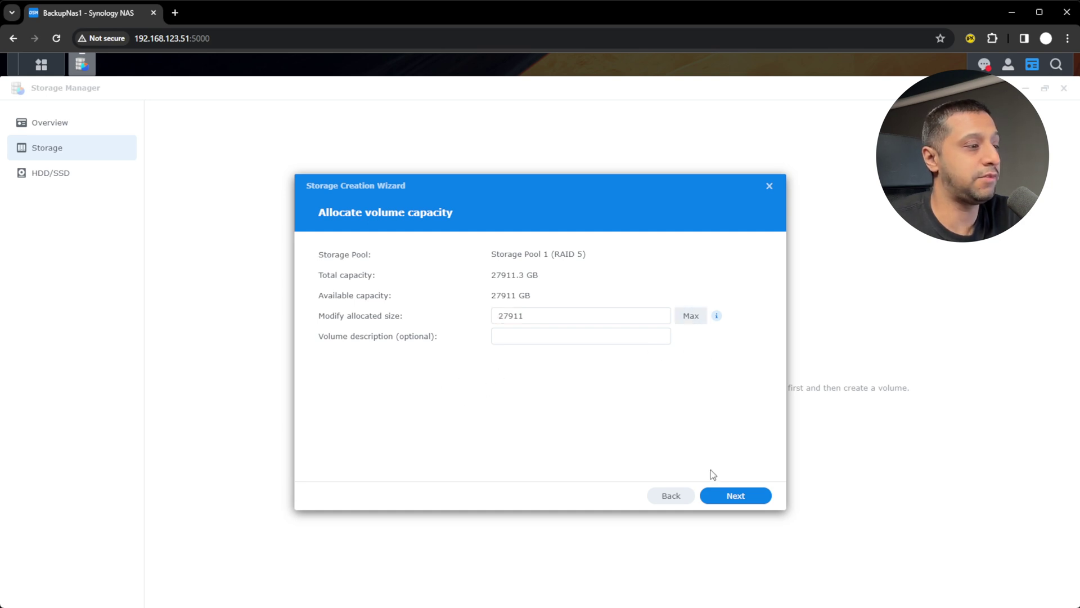
click(731, 497)
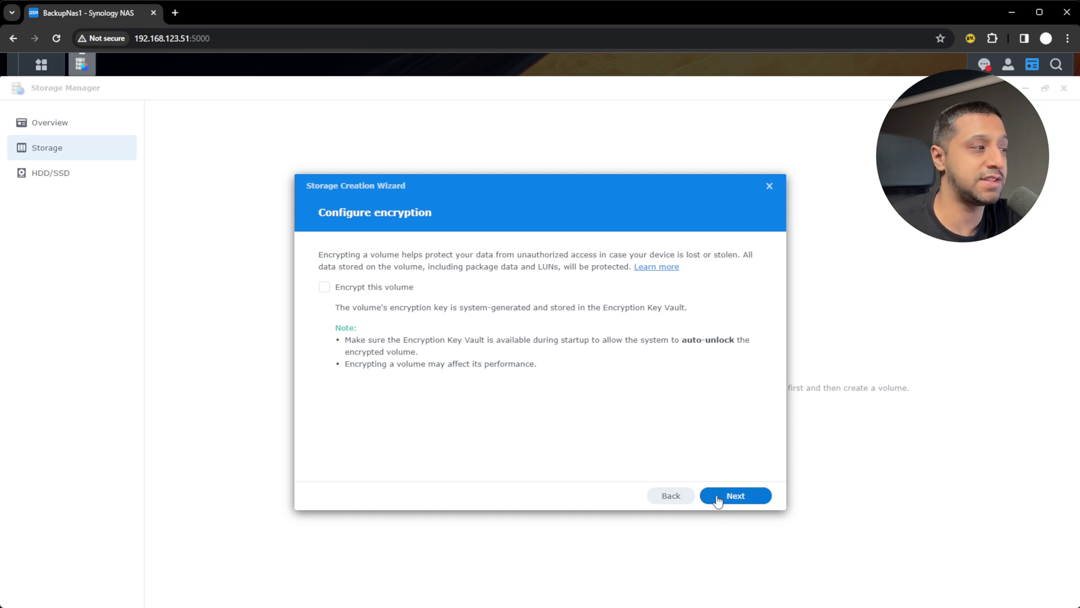
Keep Btrfs and apply the storage configuration, confirming the drives will be erased
click(717, 500)
click(754, 501)
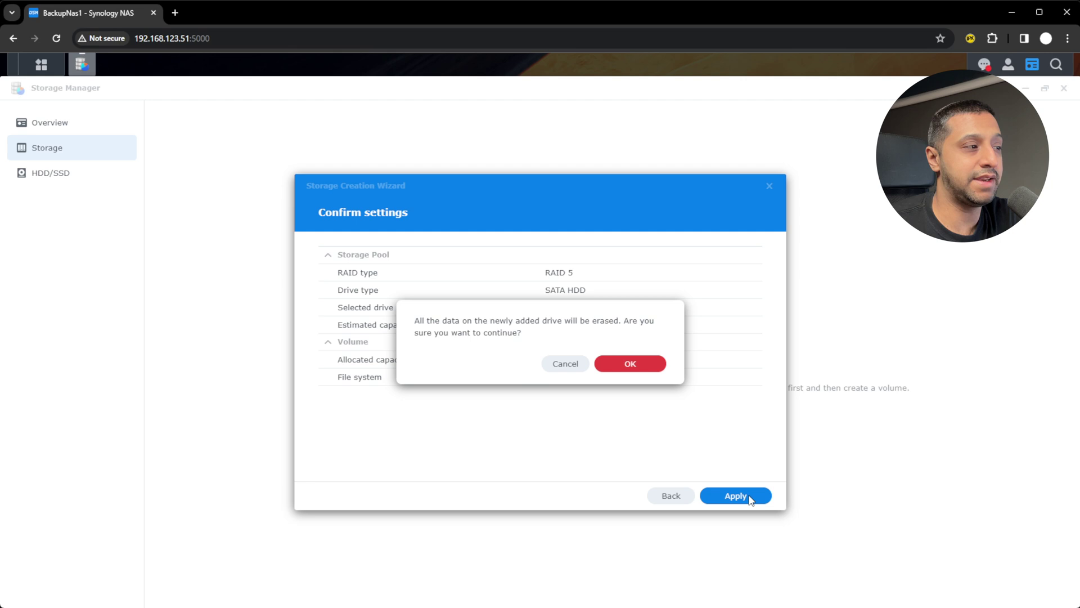
click(644, 369)
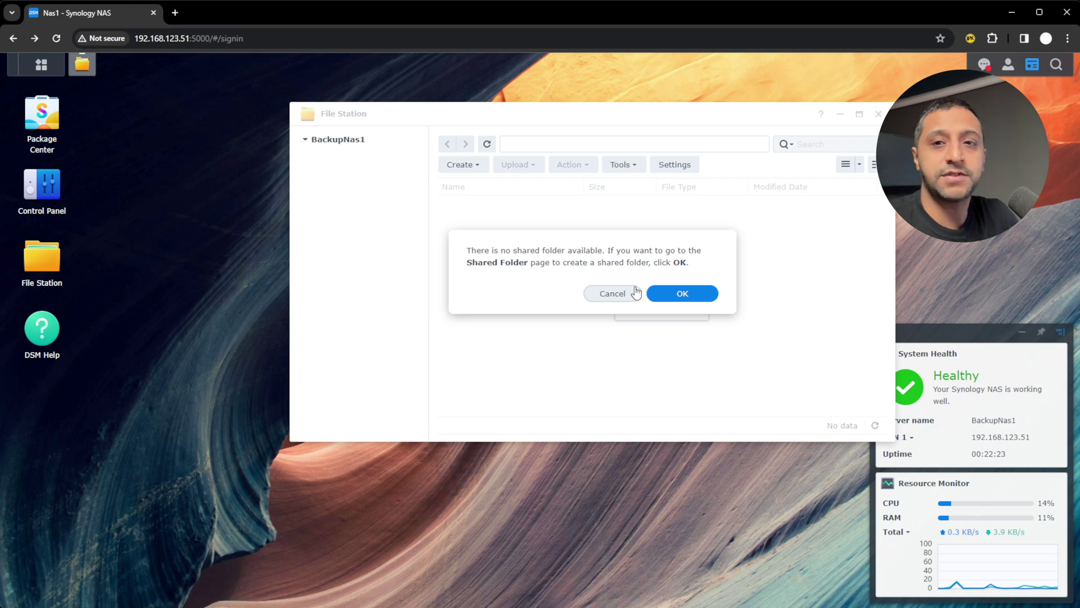
Create a shared folder named Backup, skipping encryption and keeping the default advanced settings
click(686, 293)
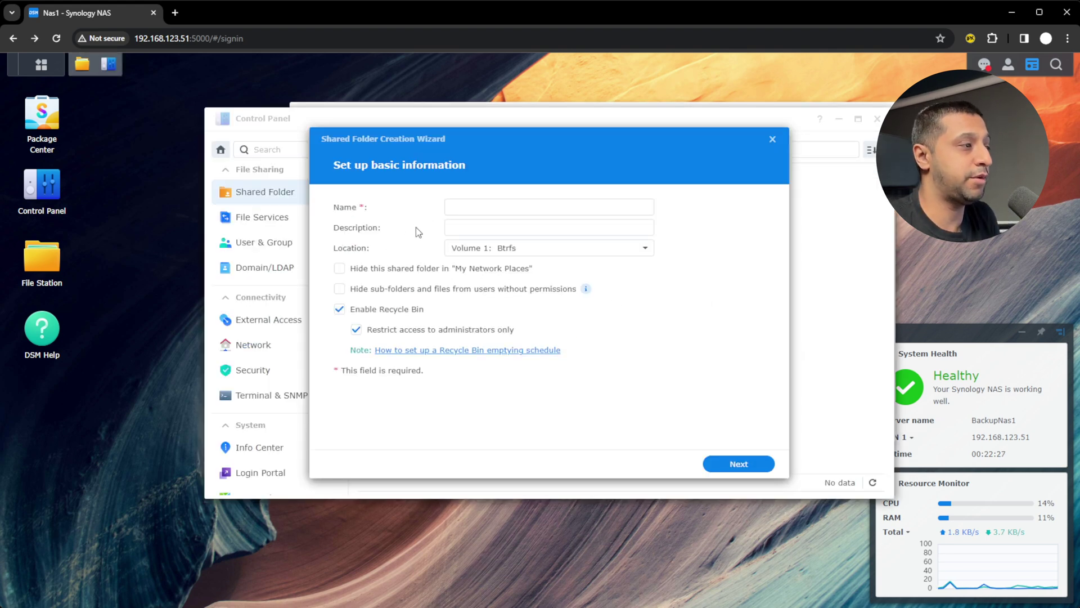
click(492, 206)
text(Backup)
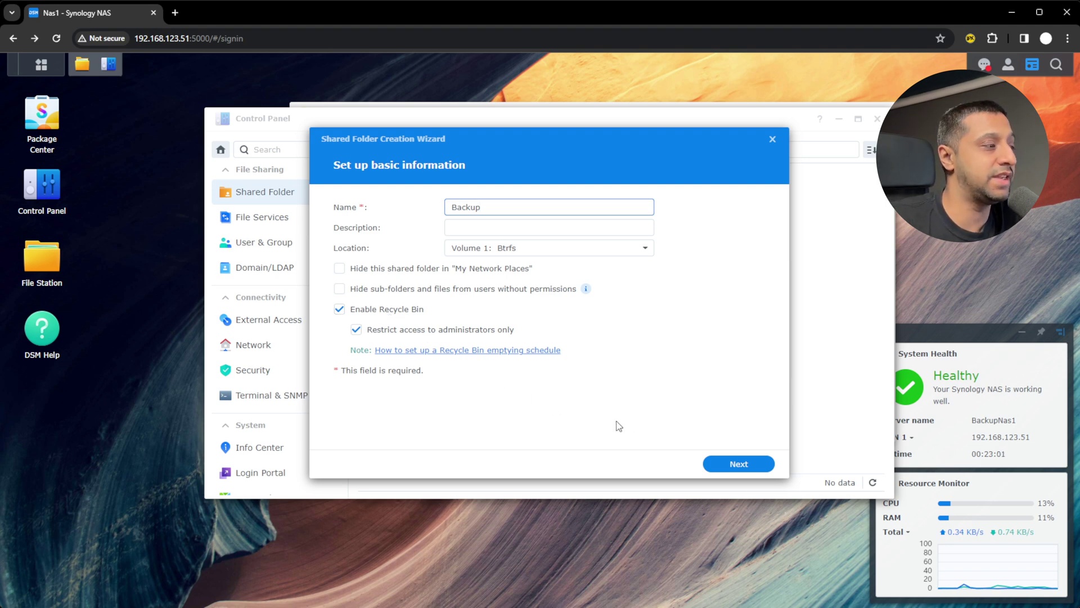
click(763, 474)
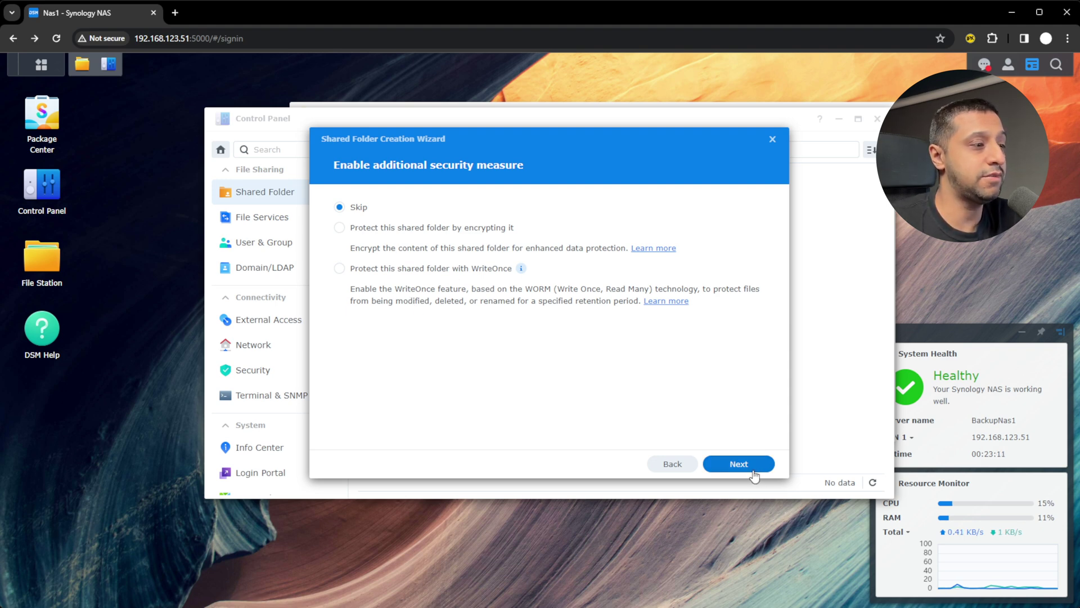
click(739, 464)
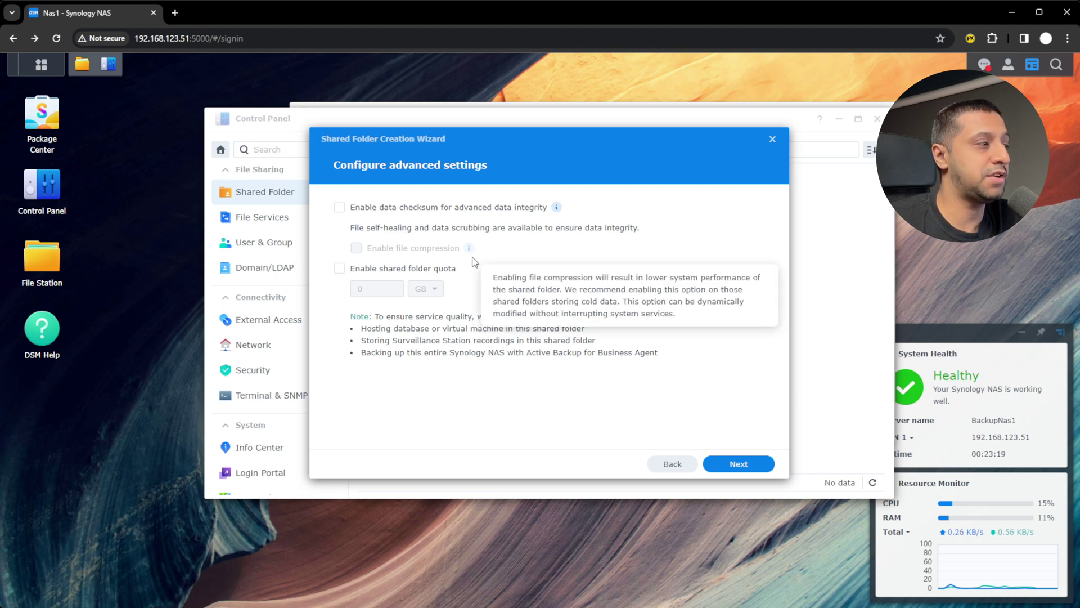
click(754, 465)
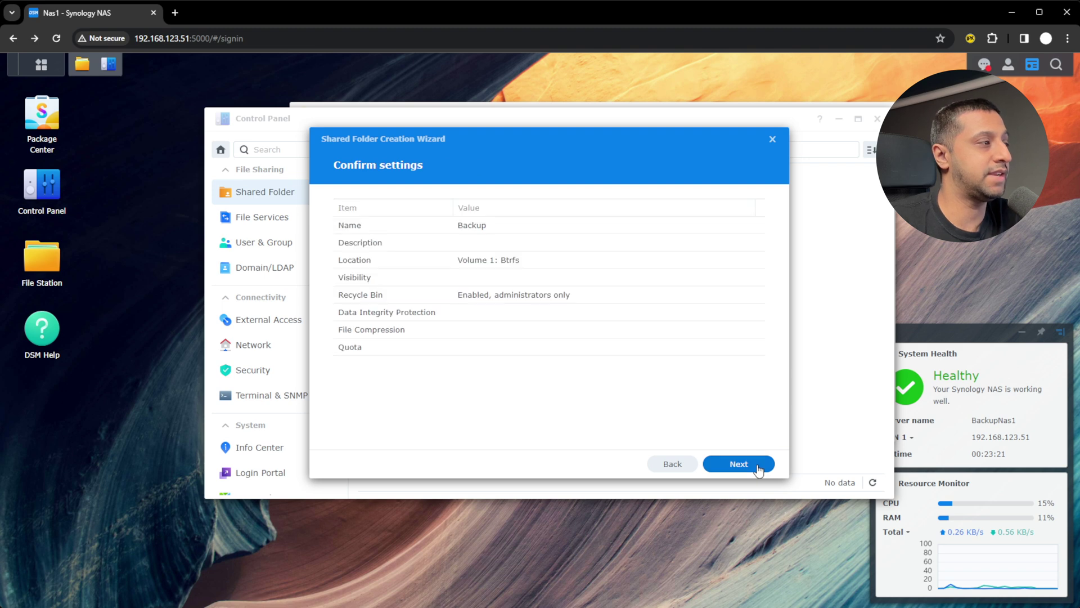
click(743, 464)
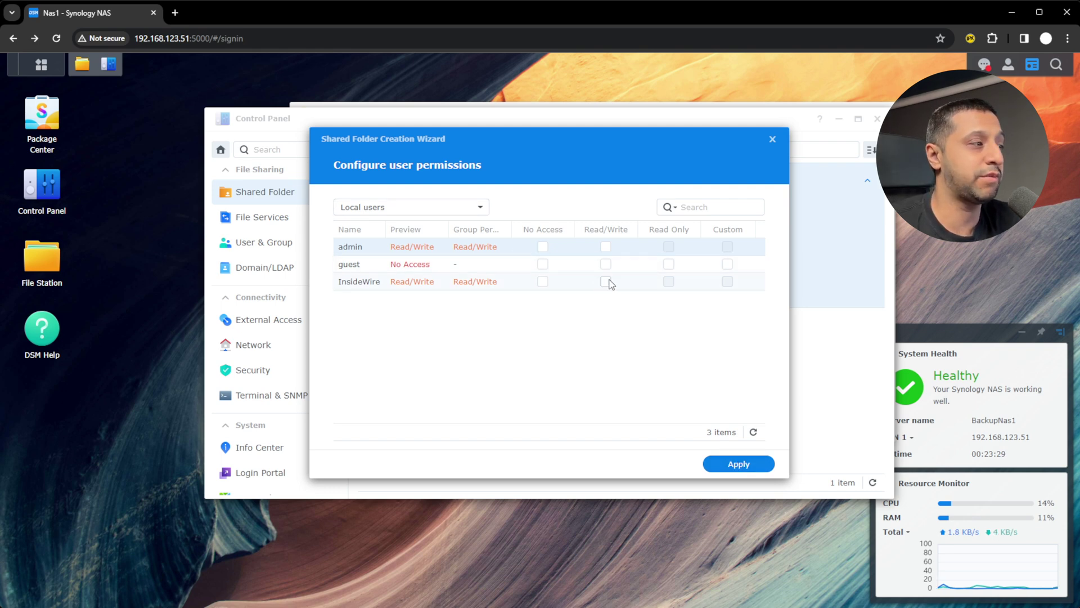
Review Backup's local user and group permissions, leave them at their defaults, and apply
click(542, 283)
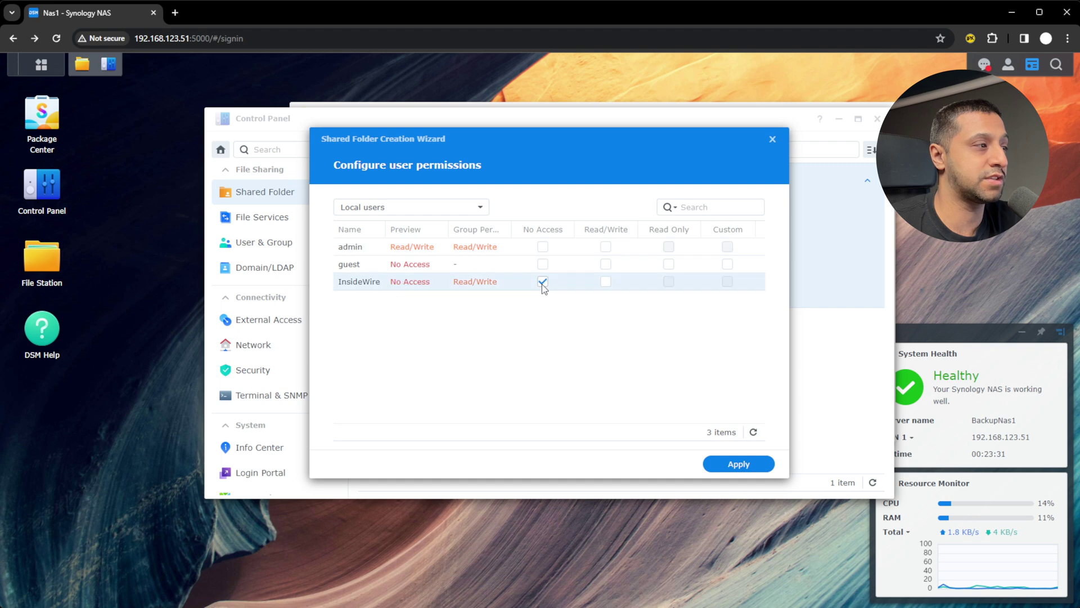
click(542, 282)
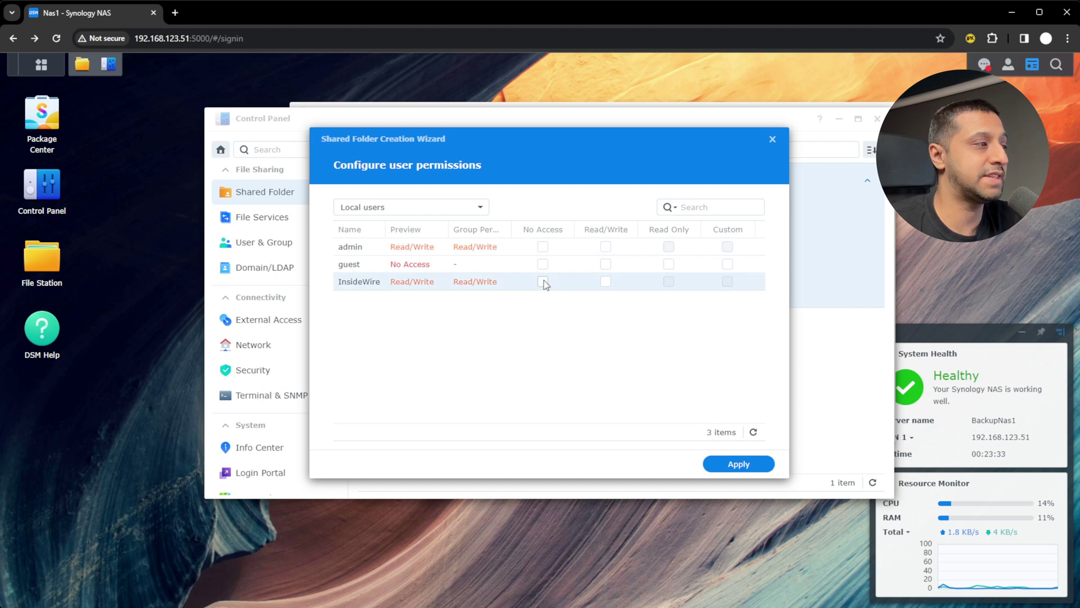
click(543, 247)
click(542, 247)
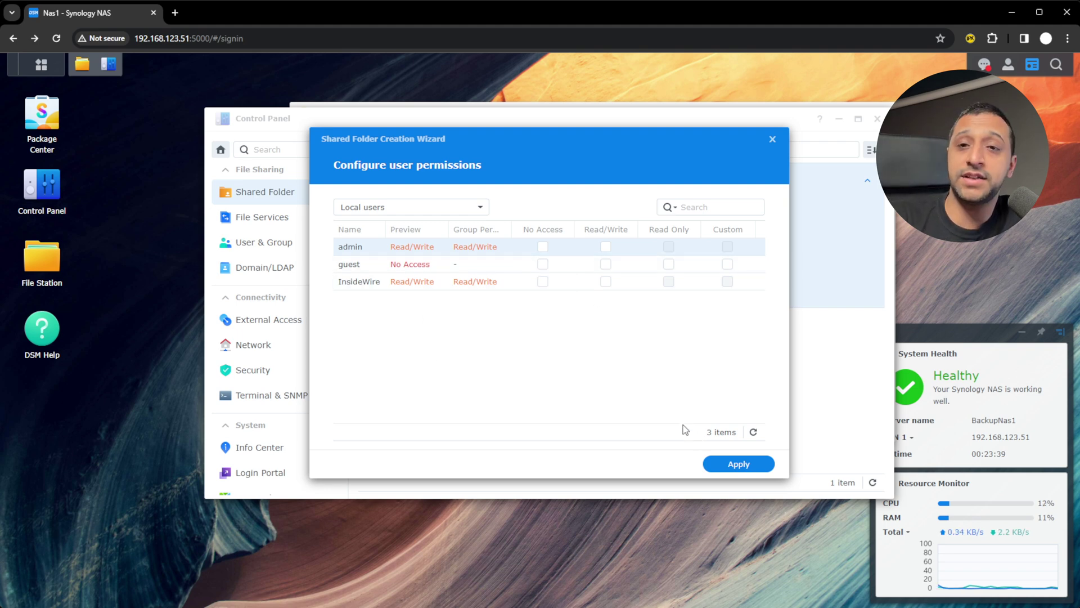
click(441, 207)
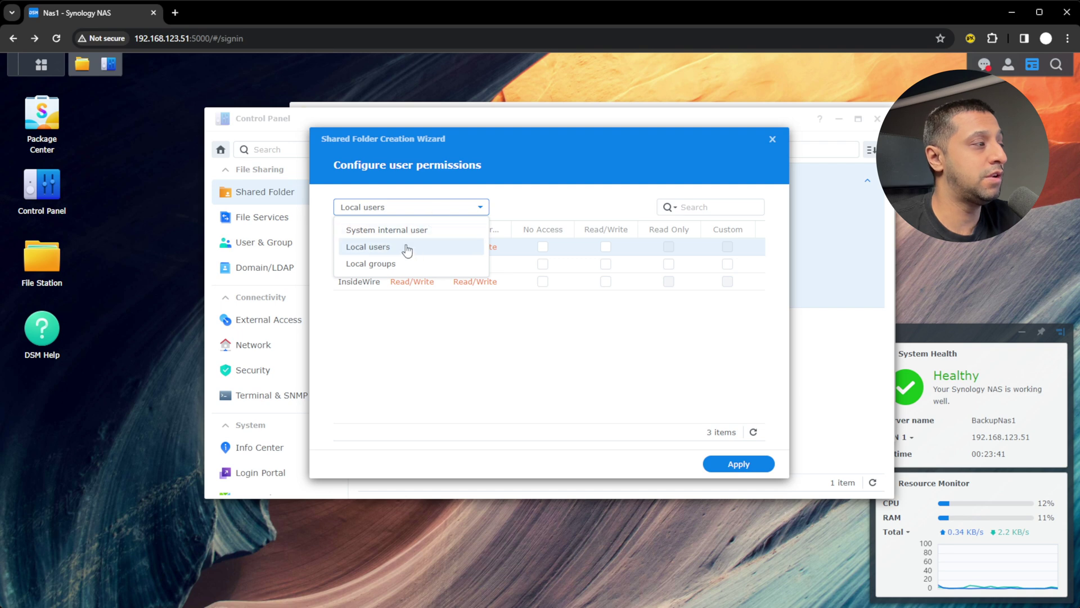
click(419, 263)
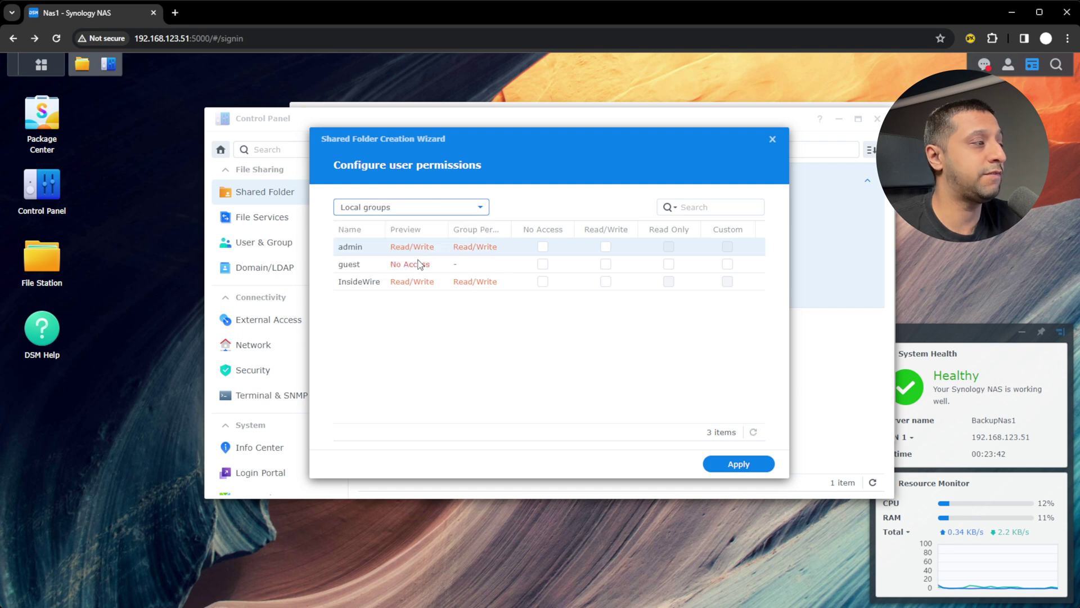
click(606, 283)
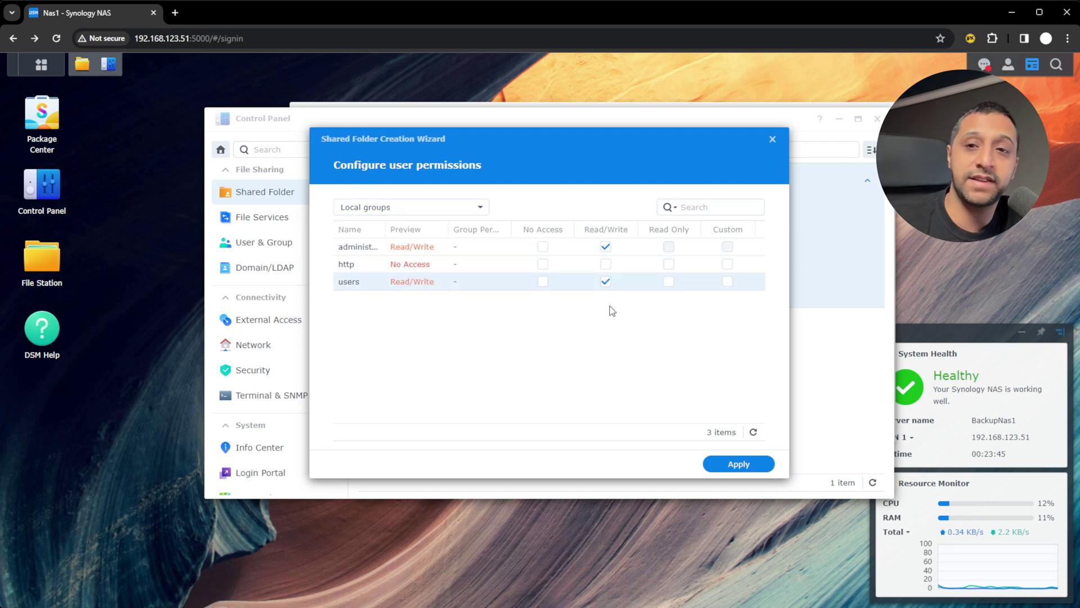
click(605, 282)
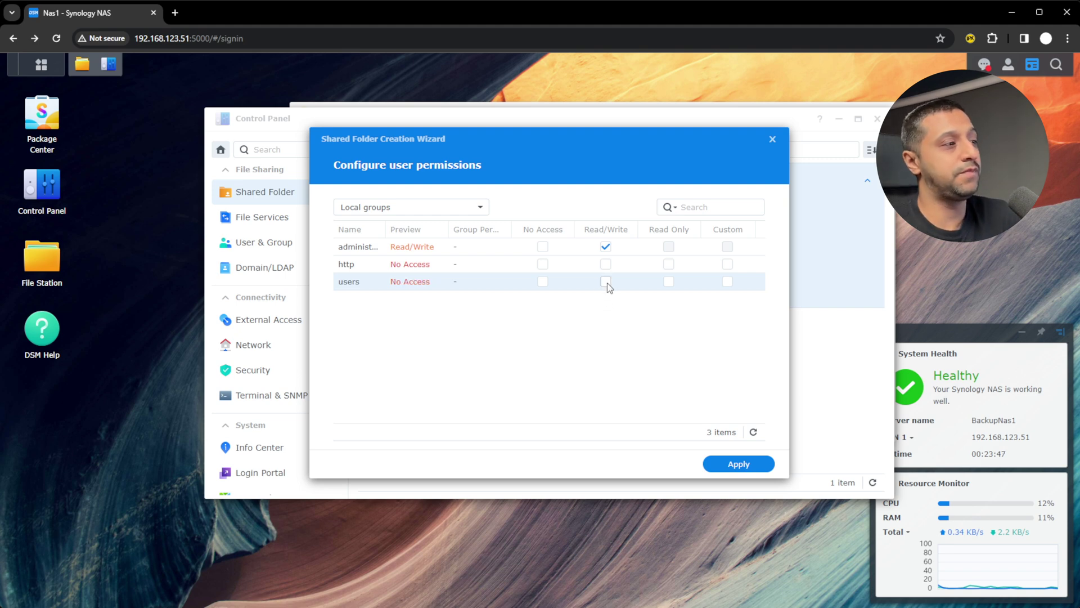
click(441, 210)
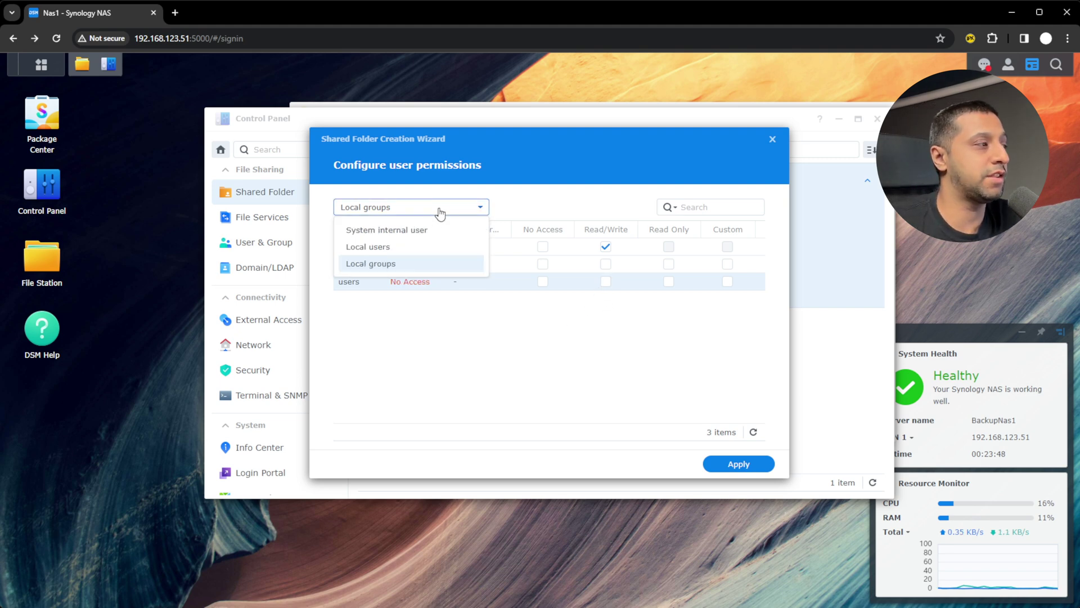
click(407, 248)
click(738, 464)
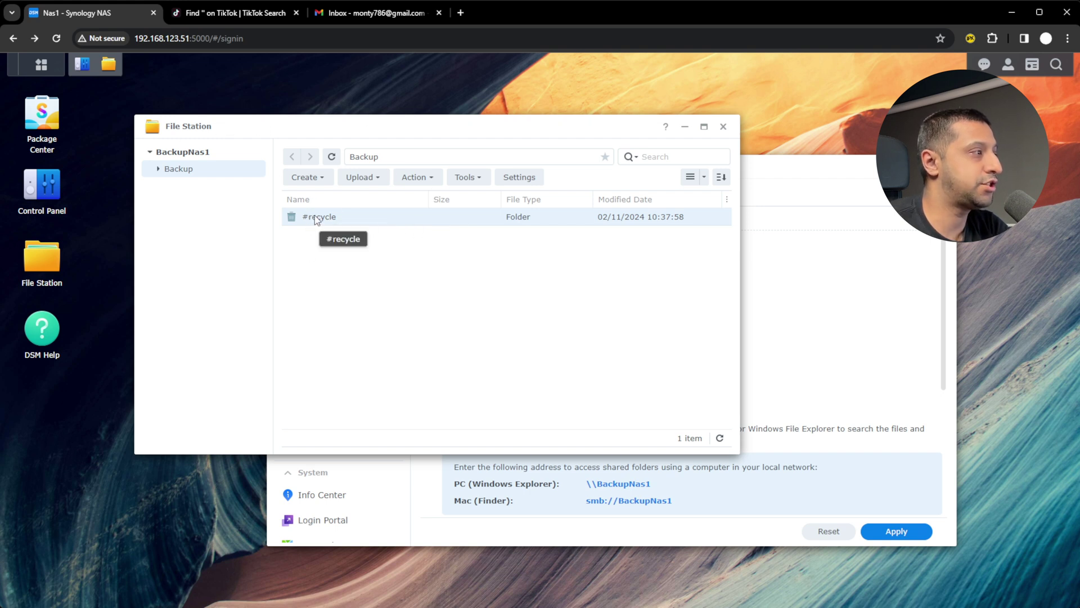
Expand the Backup folder and begin, then cancel, creating a new folder inside it
click(158, 170)
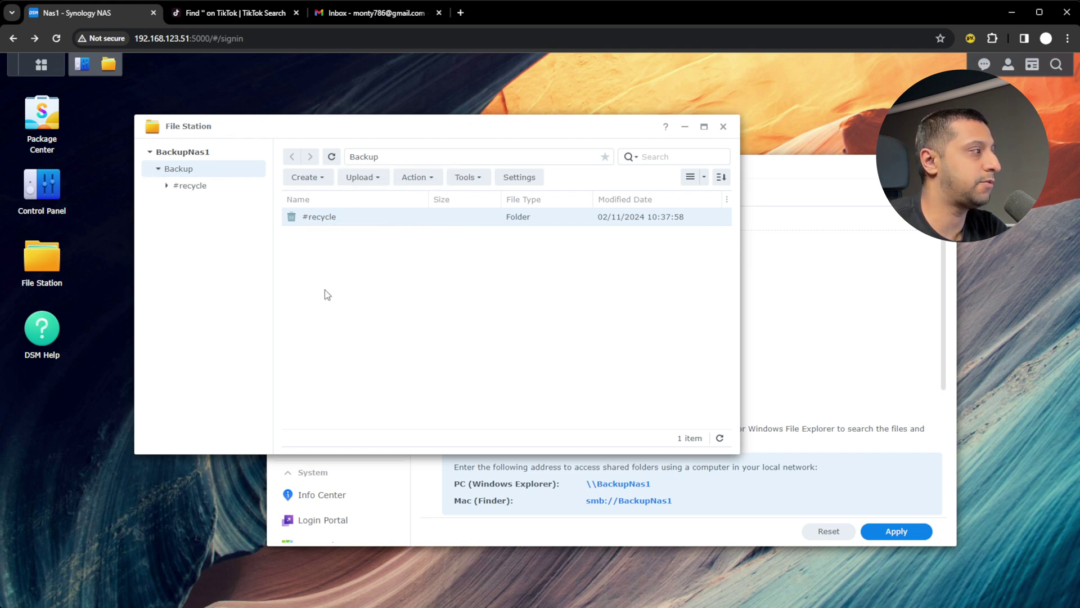
right_click(325, 293)
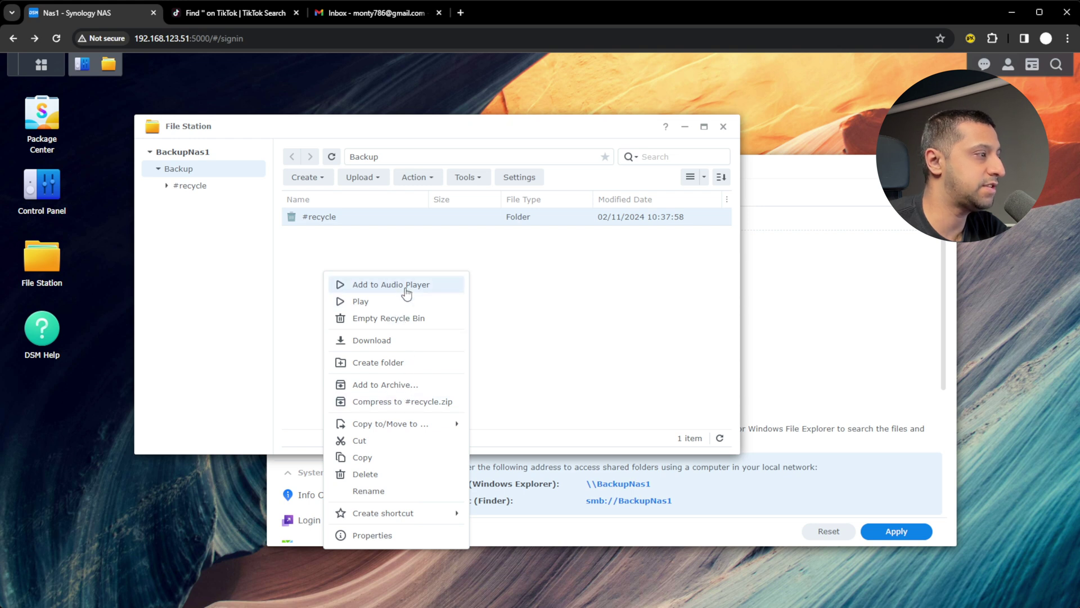
click(366, 248)
click(307, 177)
click(333, 200)
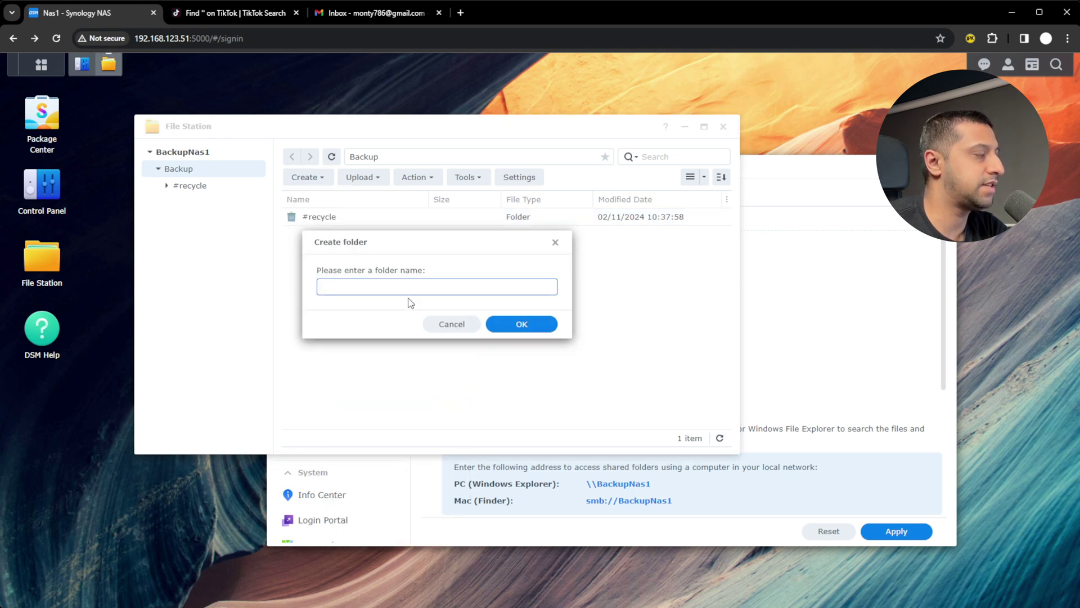
click(444, 321)
Abandon the new shared folder wizard, then close Control Panel and File Station
click(313, 179)
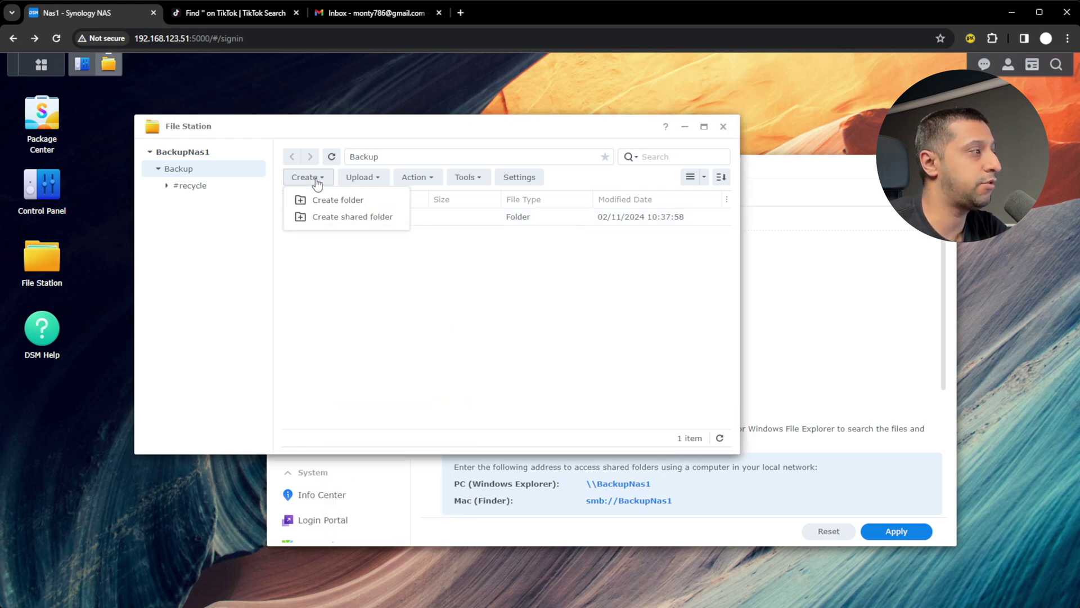
click(336, 227)
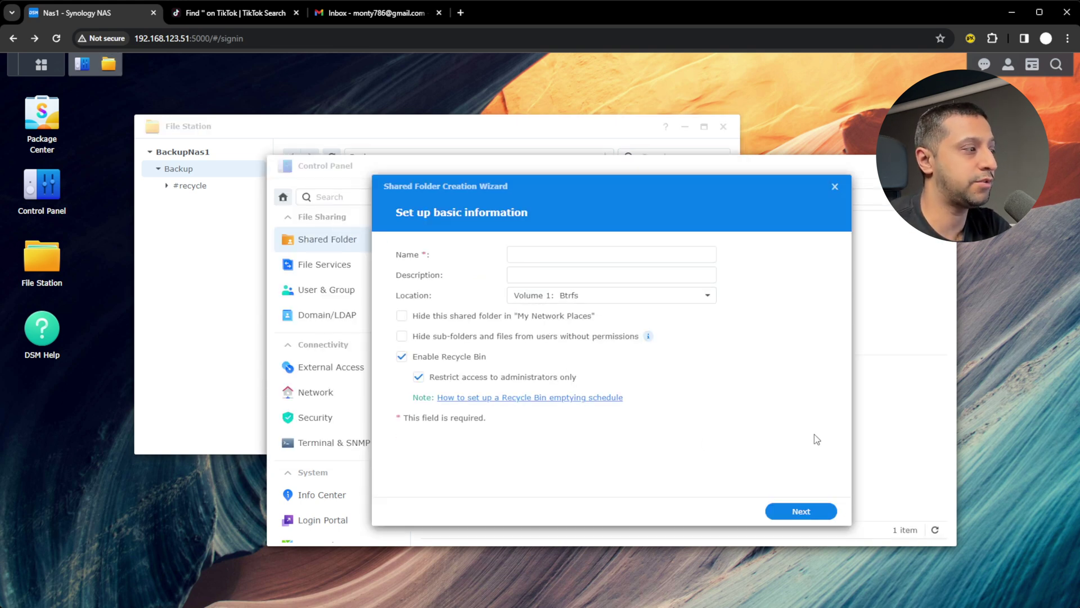
click(835, 186)
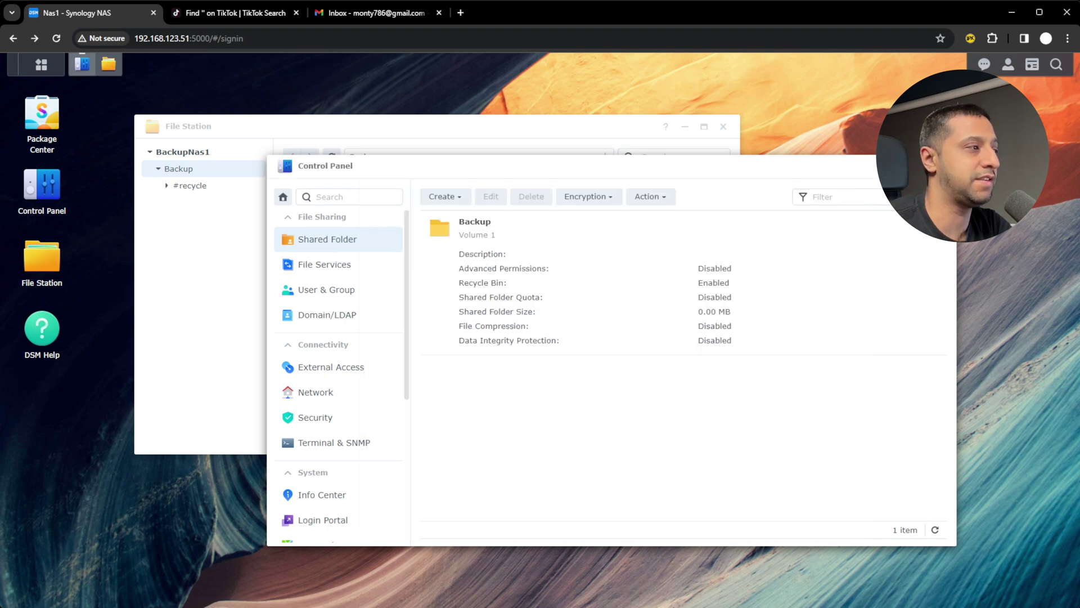
click(947, 166)
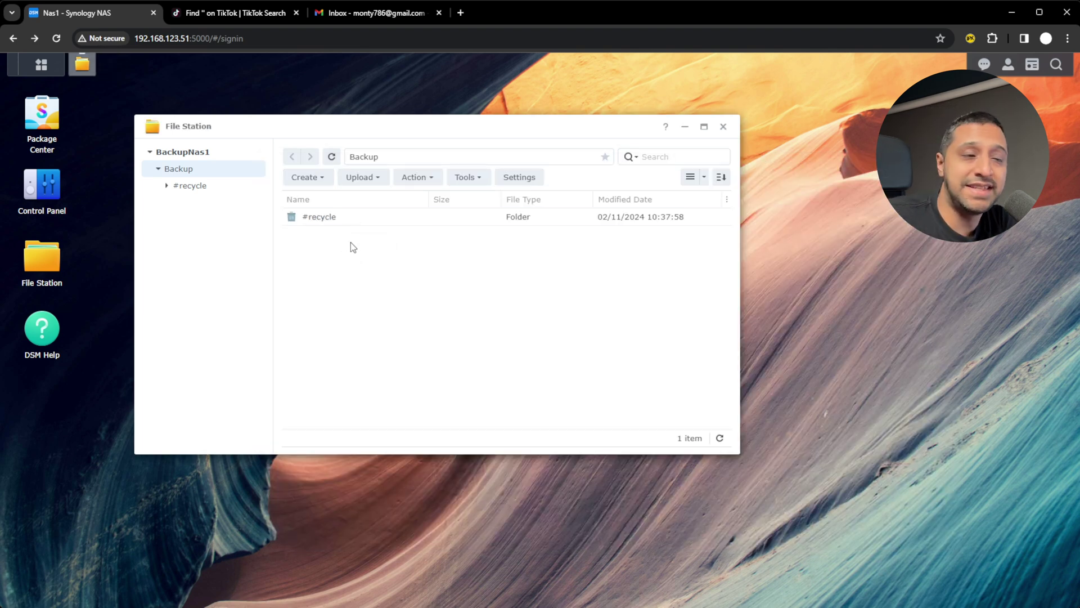
click(723, 127)
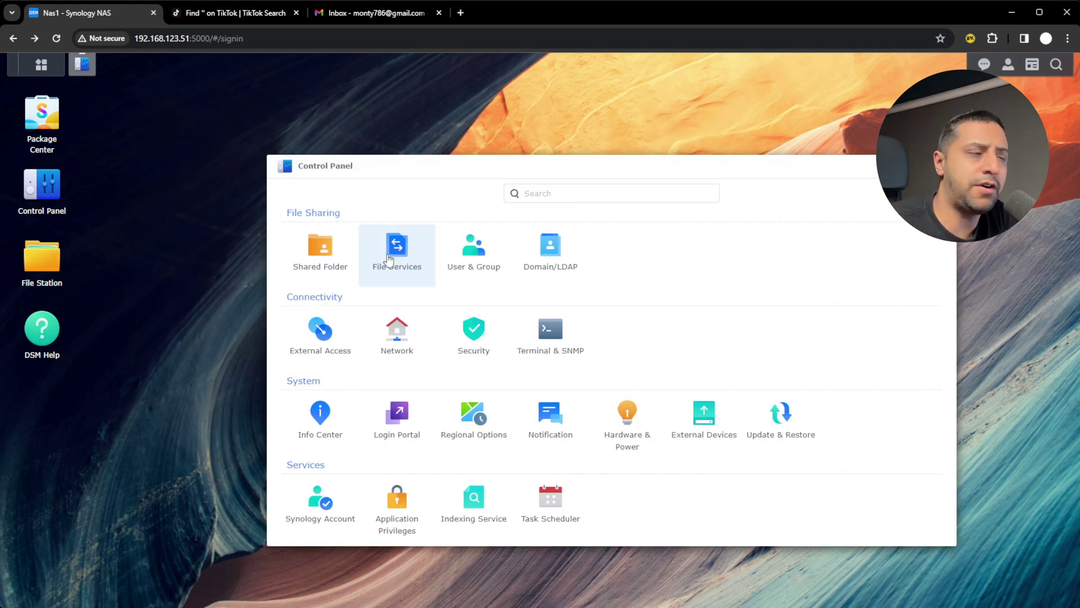
Open File Services and look through the AFP, NFS, FTP, rsync and Advanced tabs, returning to SMB
click(410, 253)
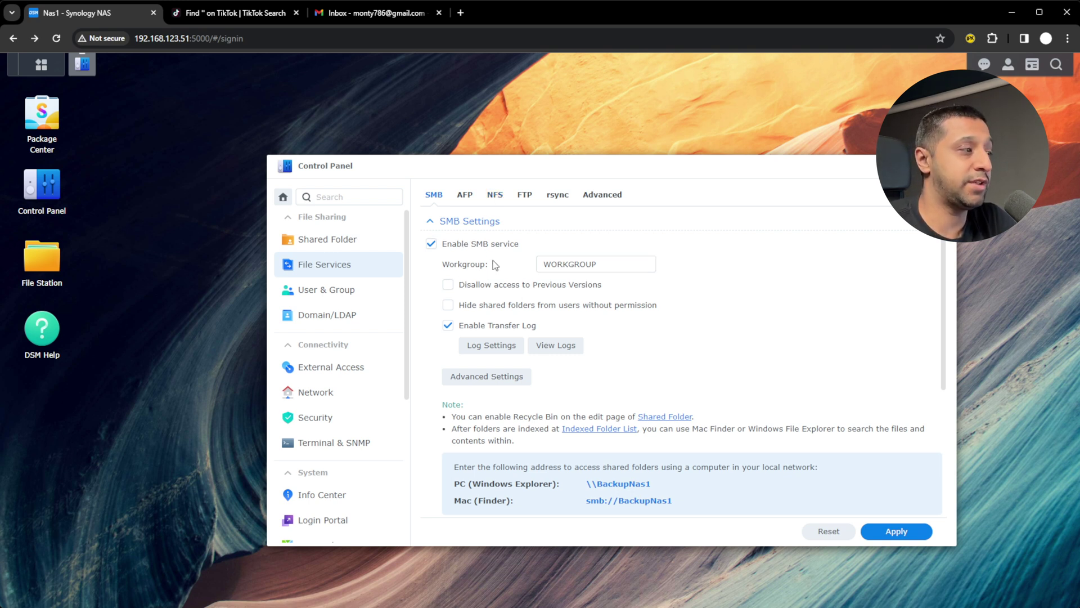
click(465, 195)
click(524, 195)
click(495, 195)
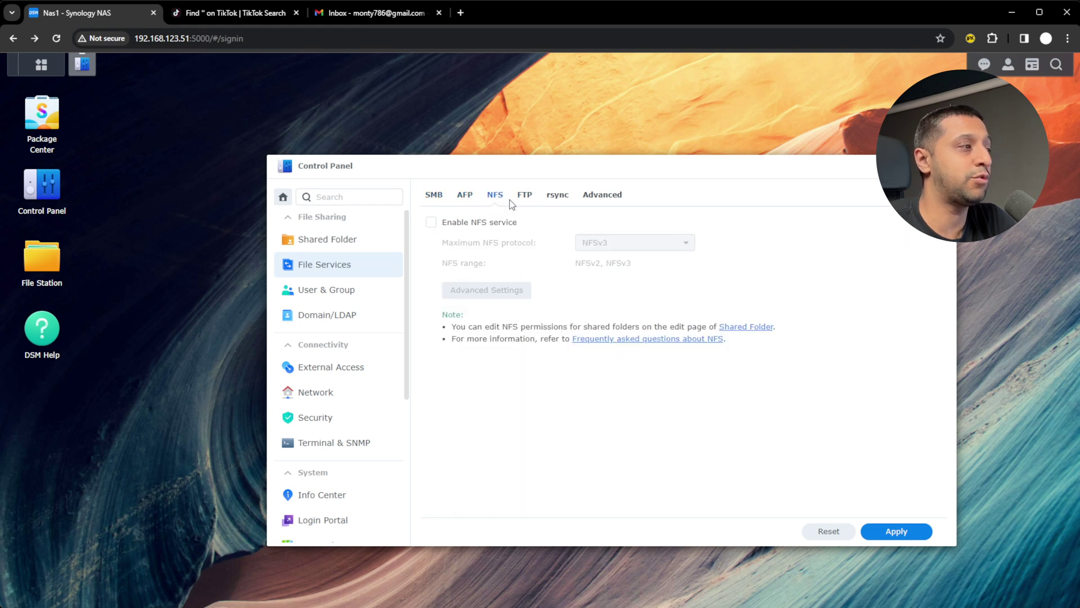
click(558, 195)
click(598, 196)
click(434, 196)
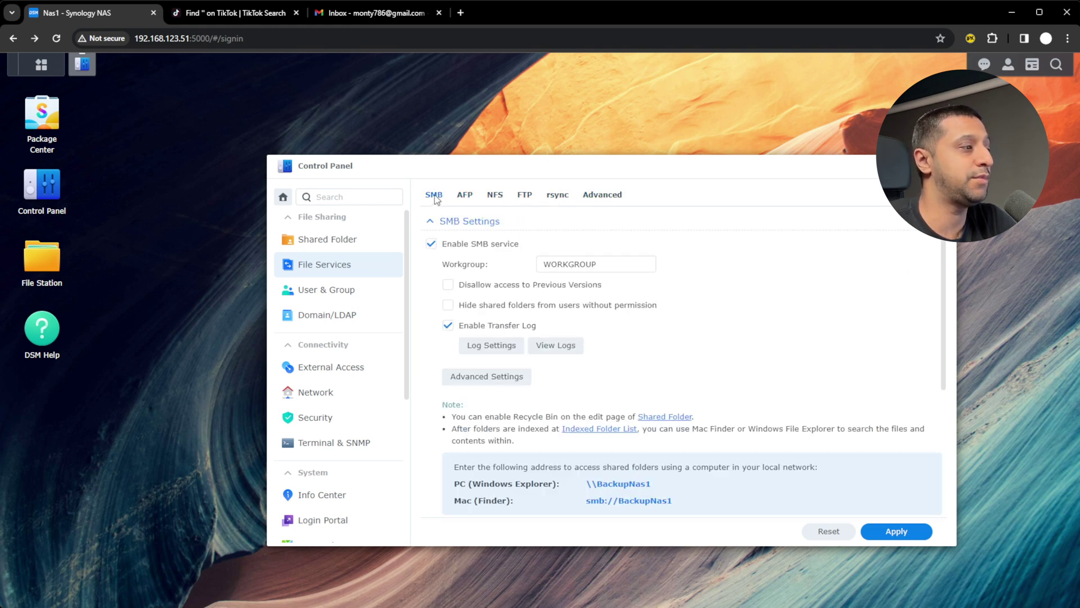
Keep SMB2 as the minimum SMB protocol in advanced settings, then show the User & Group list
click(509, 376)
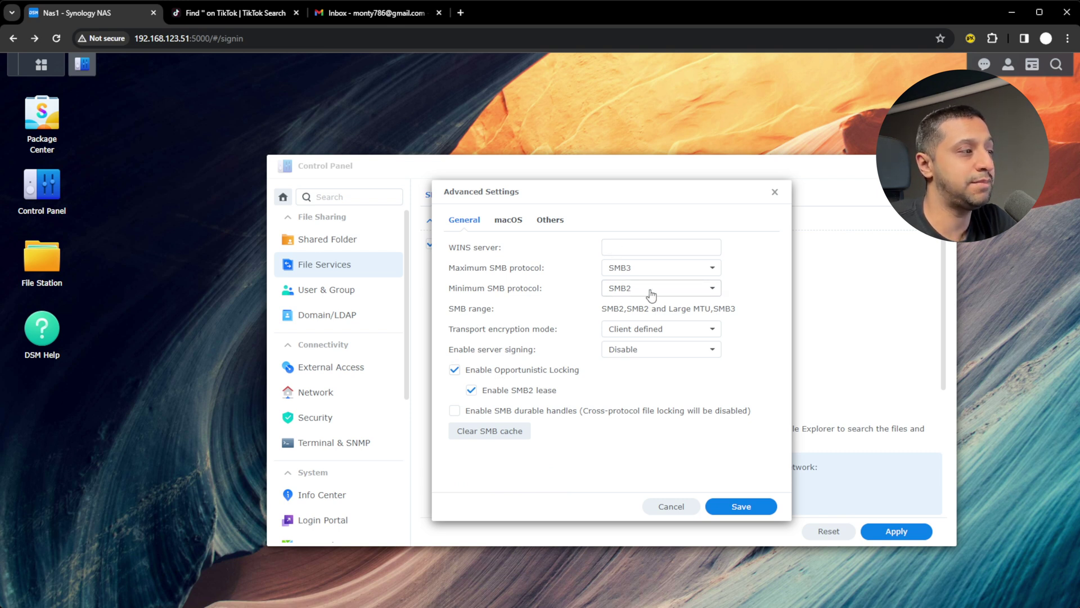
click(630, 298)
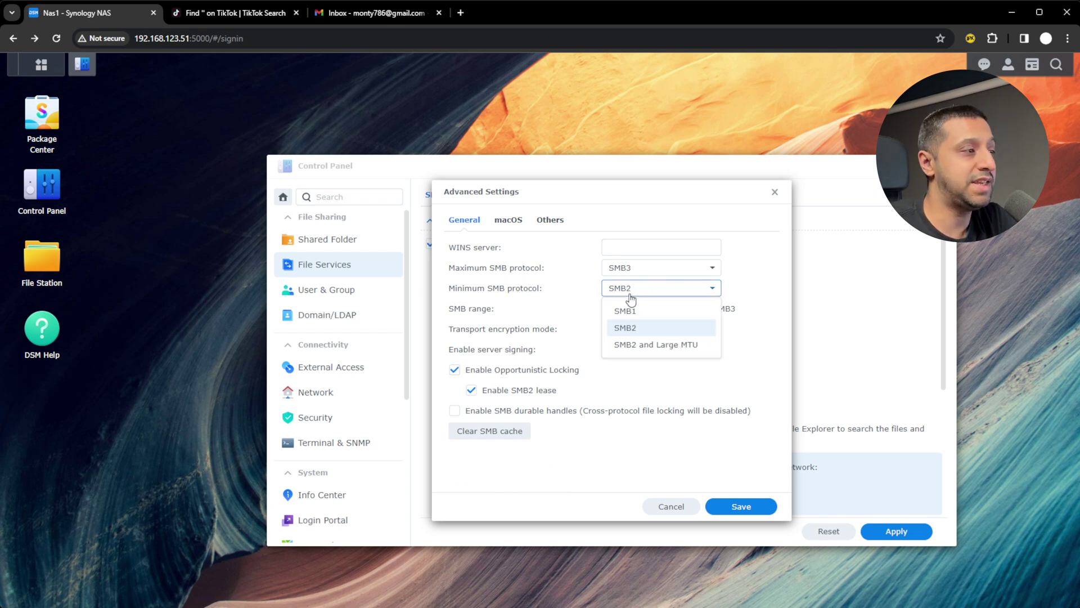
click(647, 336)
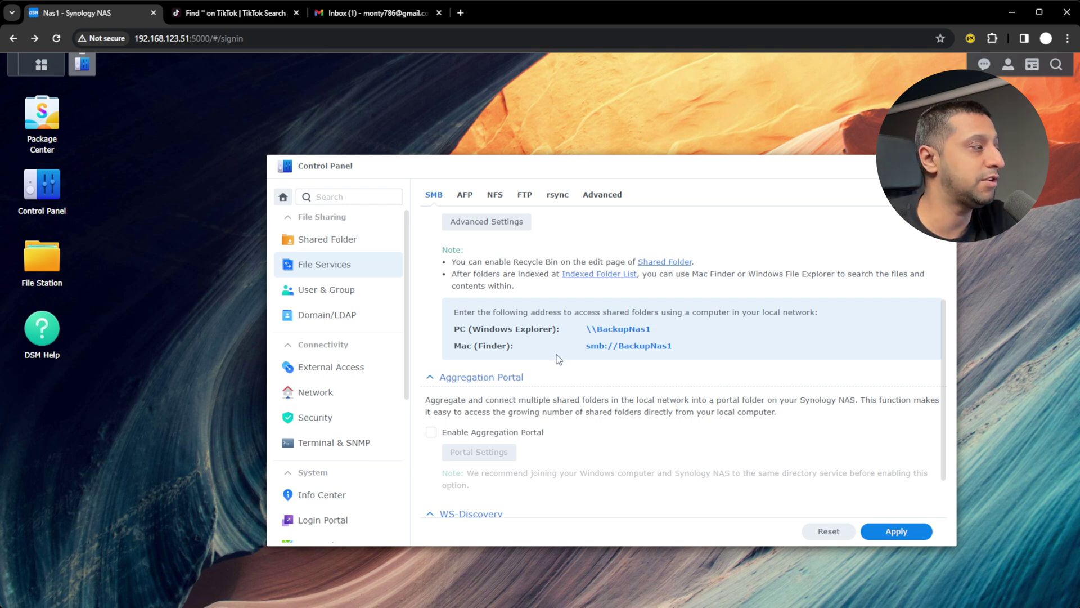
scroll(579, 365, down, 1)
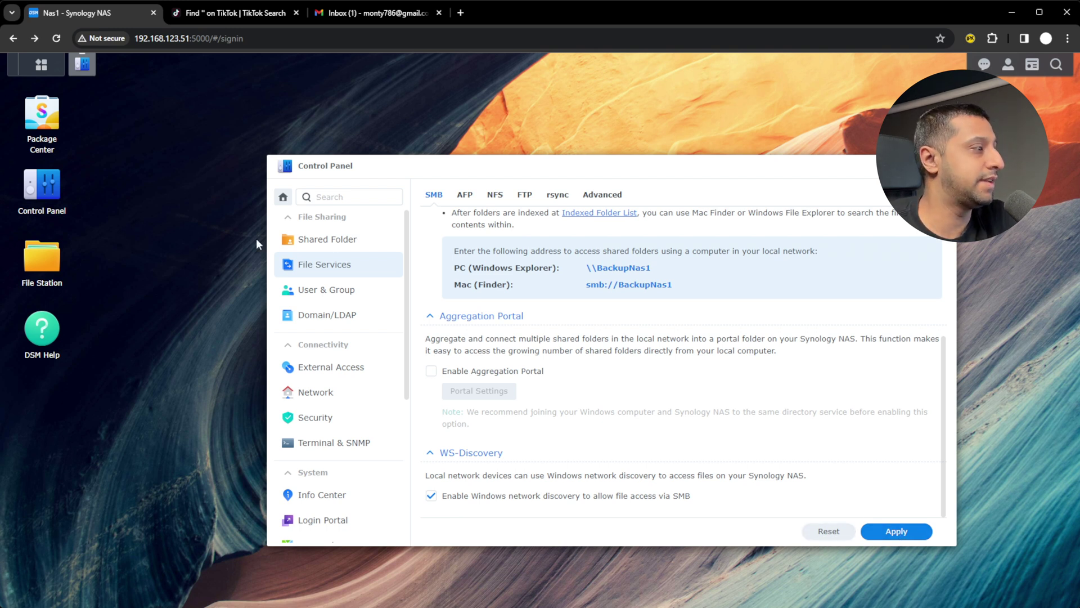
click(343, 294)
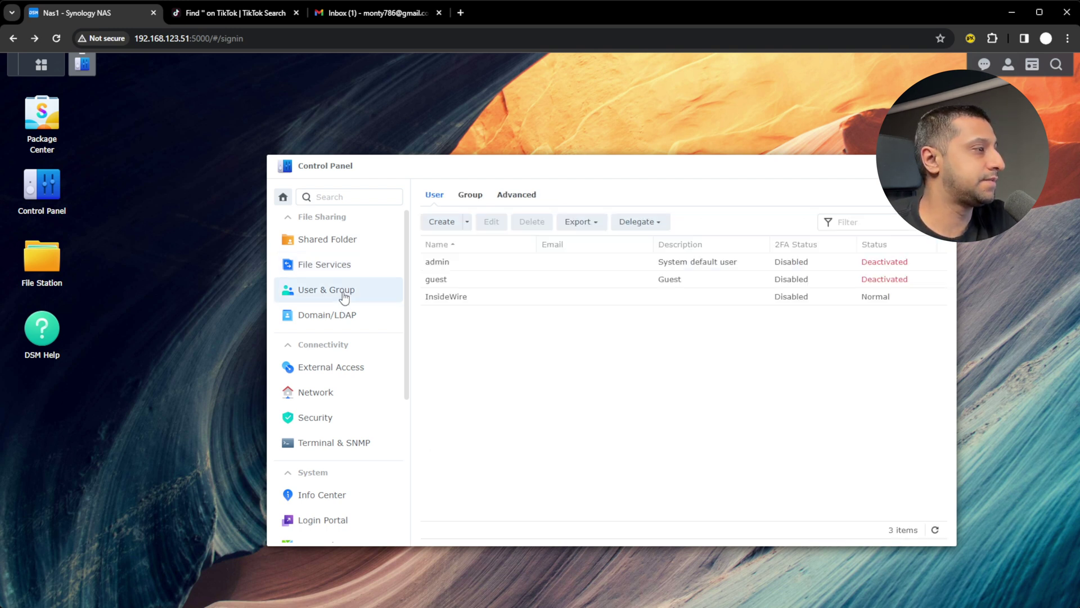
Start a new user named 'Fileuser' and enter and confirm its password
click(442, 222)
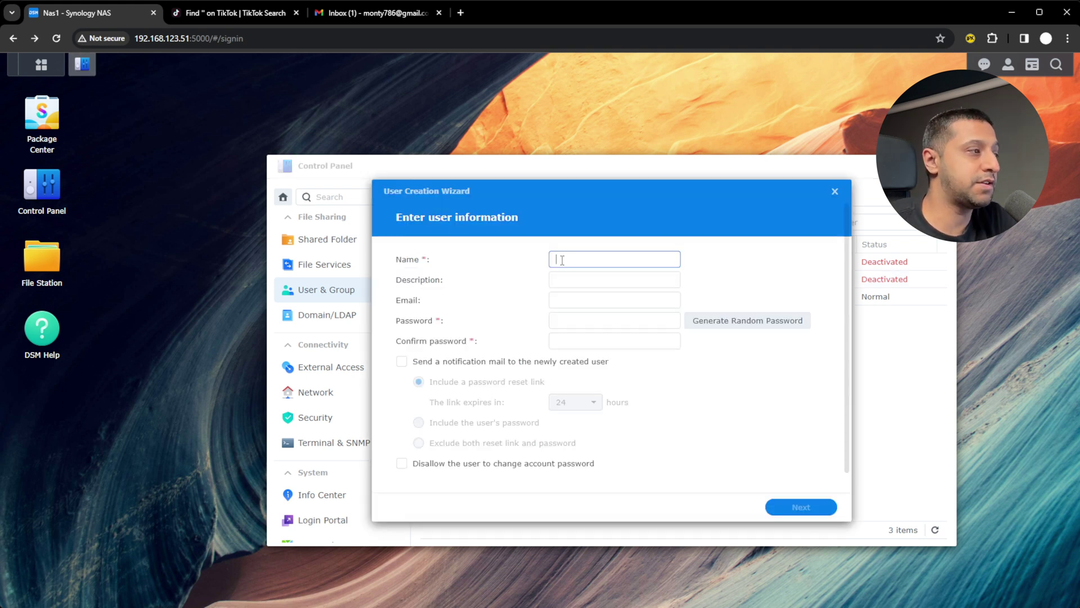
text(Fileuser)
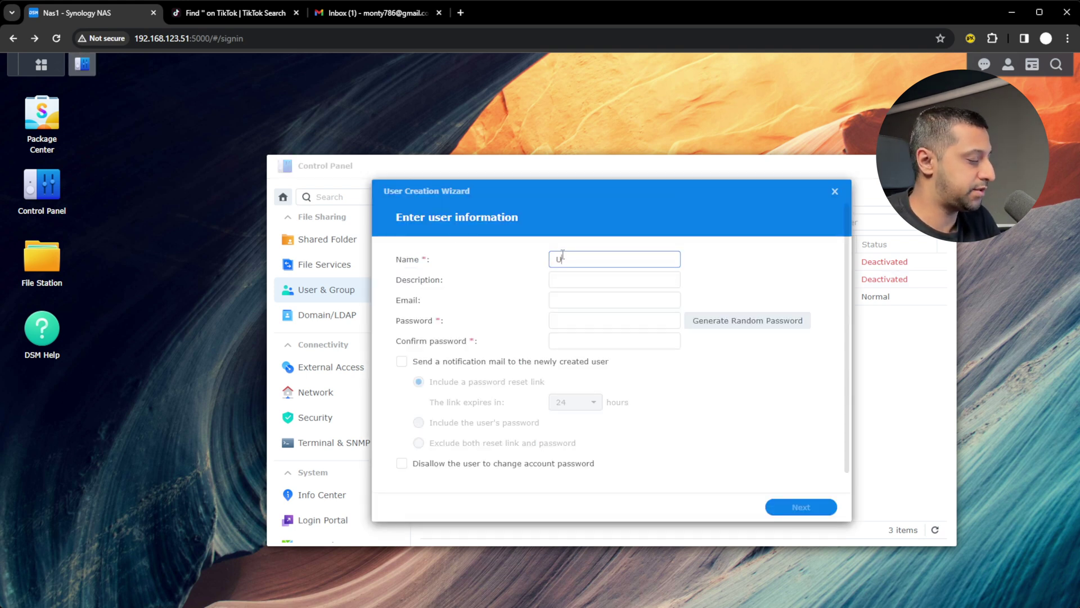
click(575, 316)
text(******)
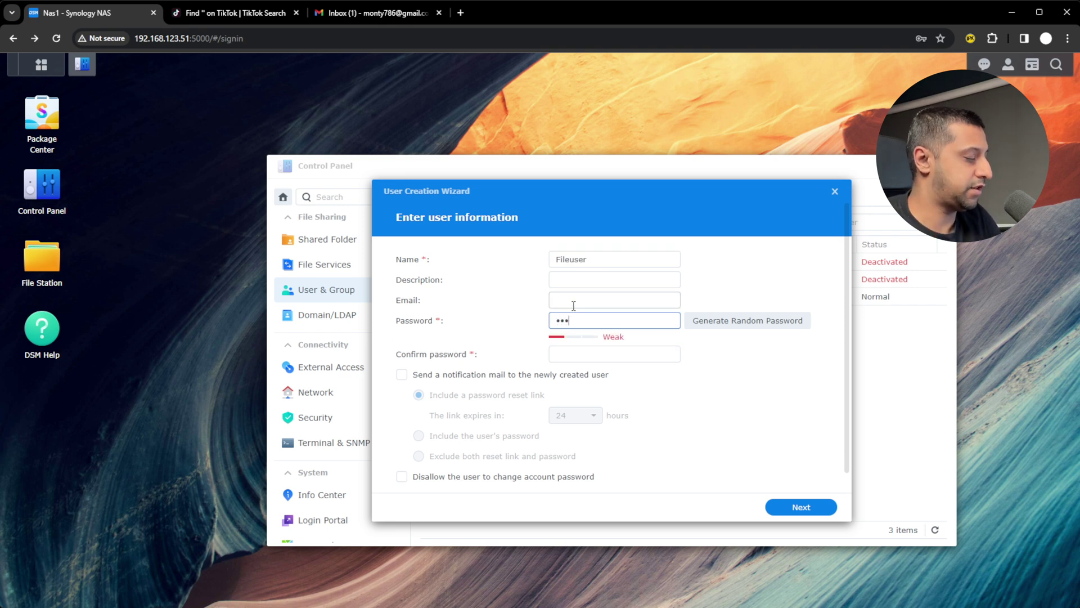
key(Tab)
text(******)
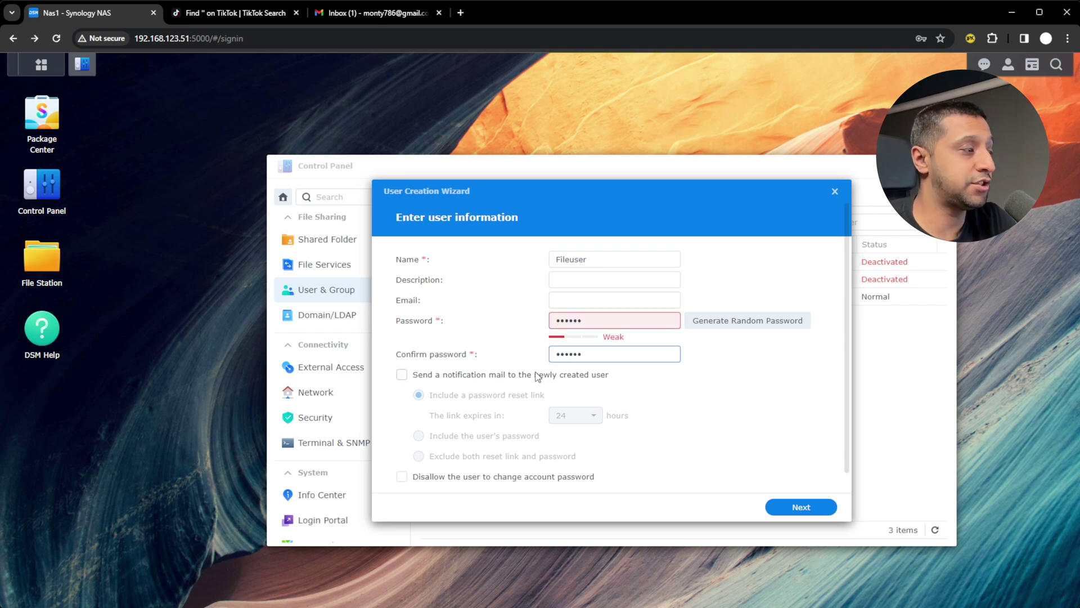
scroll(540, 385, down, 1)
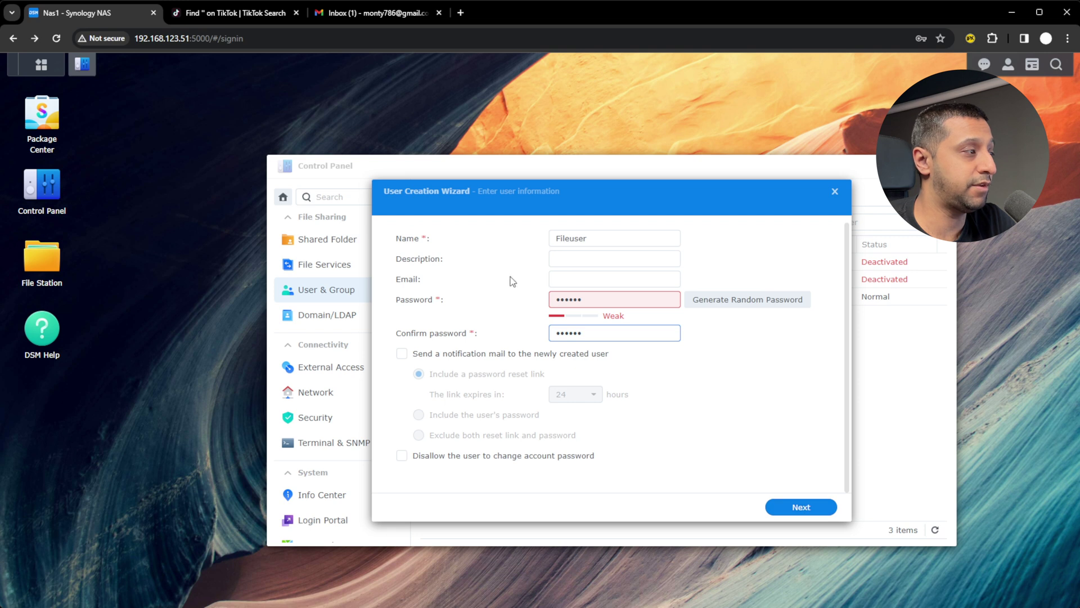
click(786, 514)
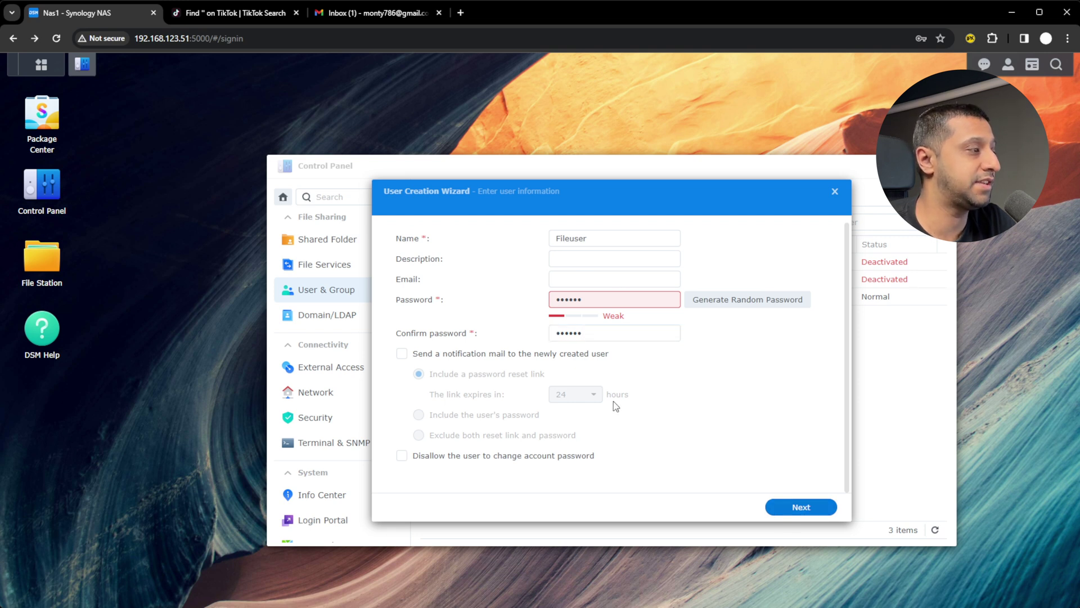
click(824, 512)
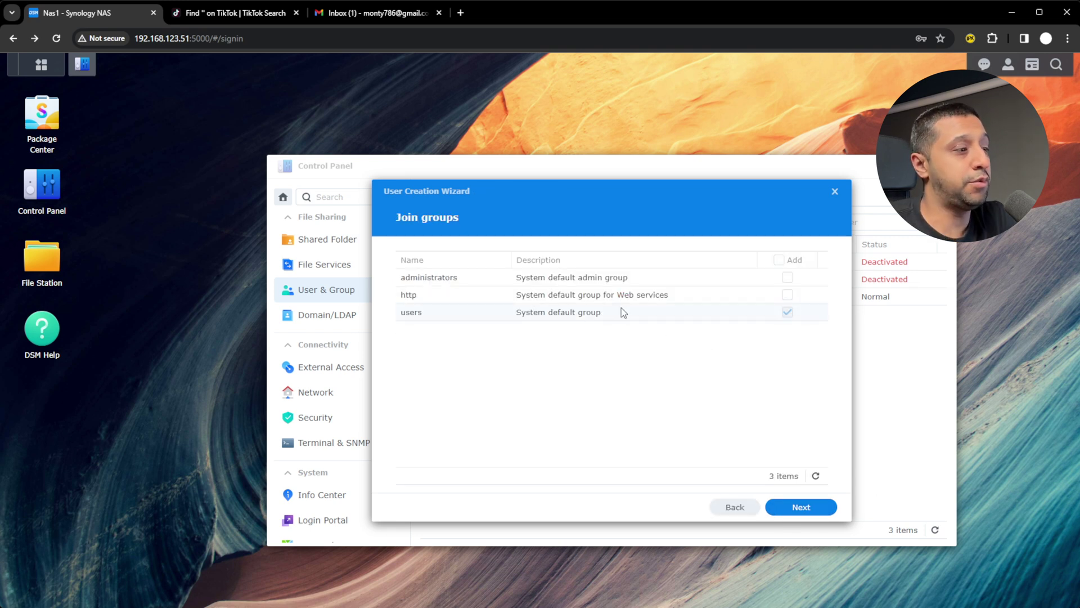
Keep the default users group and give Fileuser Read/Write access to the Backup shared folder
click(791, 513)
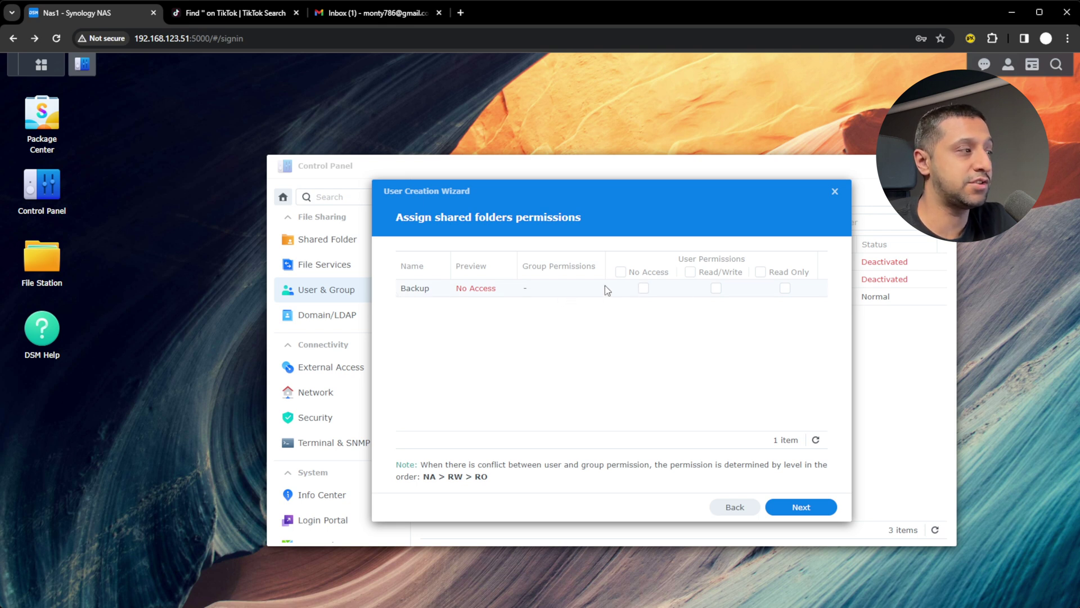
click(643, 288)
click(644, 288)
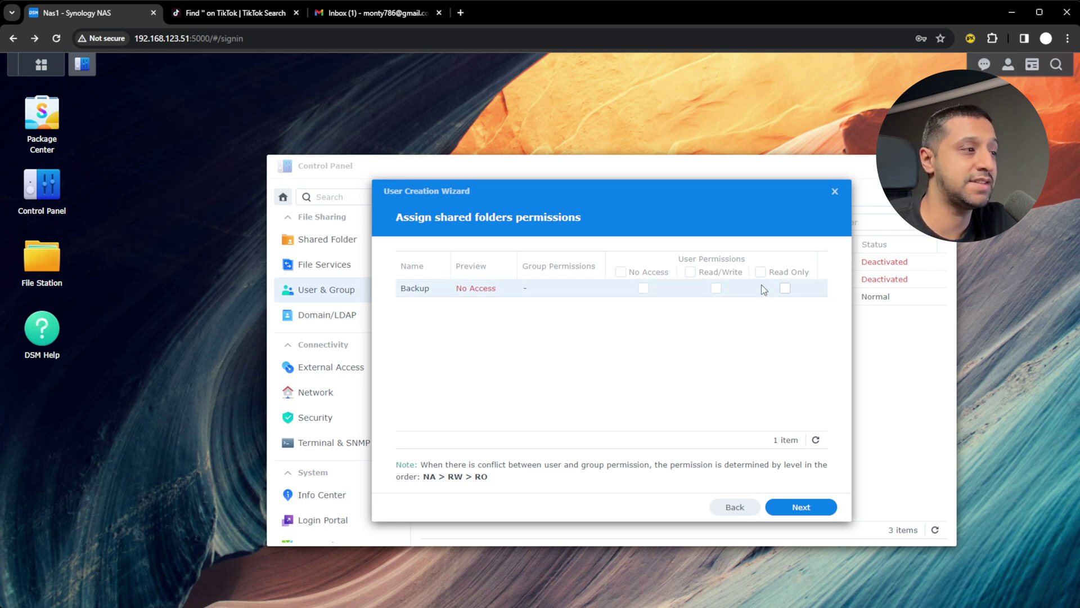
click(785, 289)
click(716, 288)
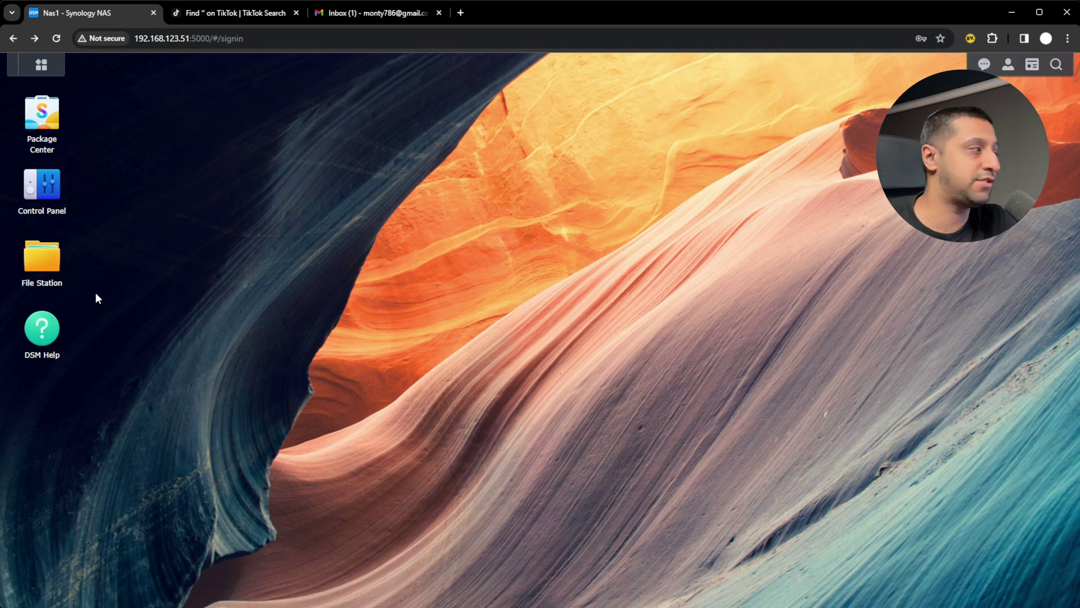
Open All Packages in Package Center and scroll down to the Synology High Availability tile
click(50, 114)
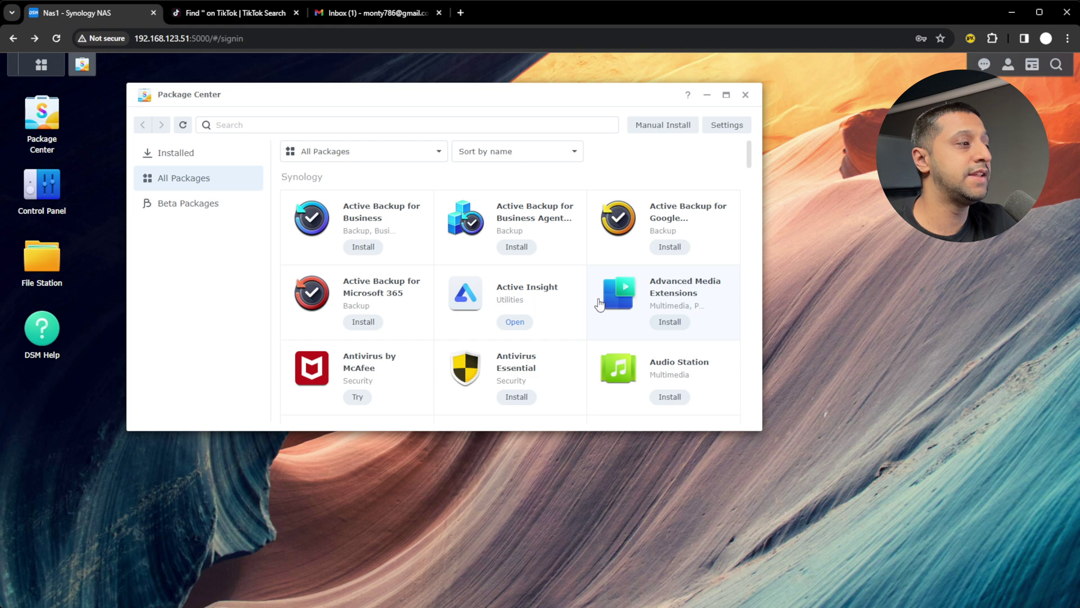
scroll(573, 313, down, 1)
scroll(573, 313, down, 3)
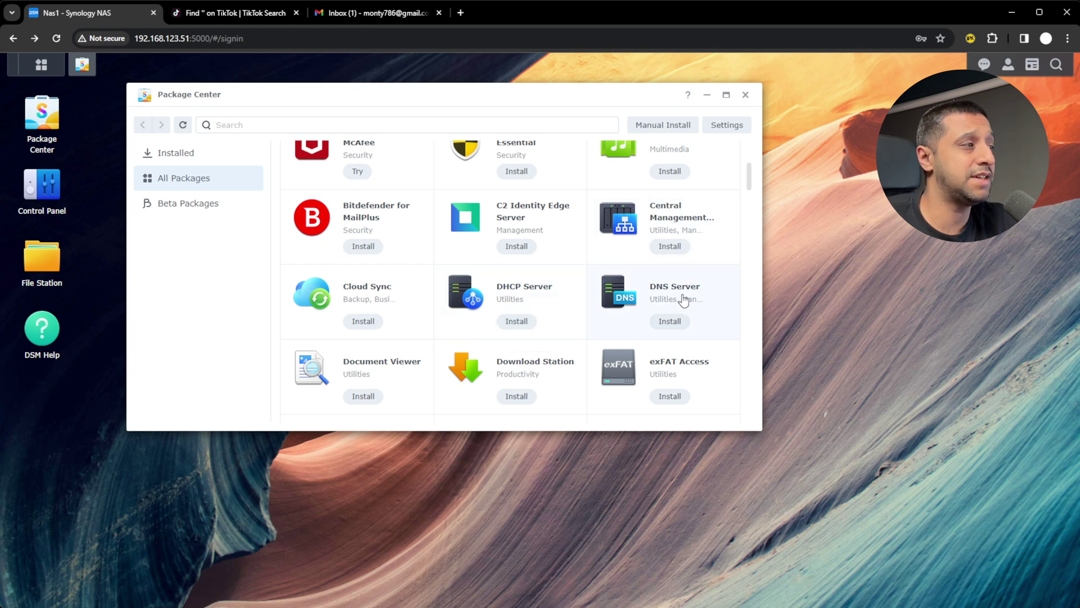
scroll(561, 254, down, 2)
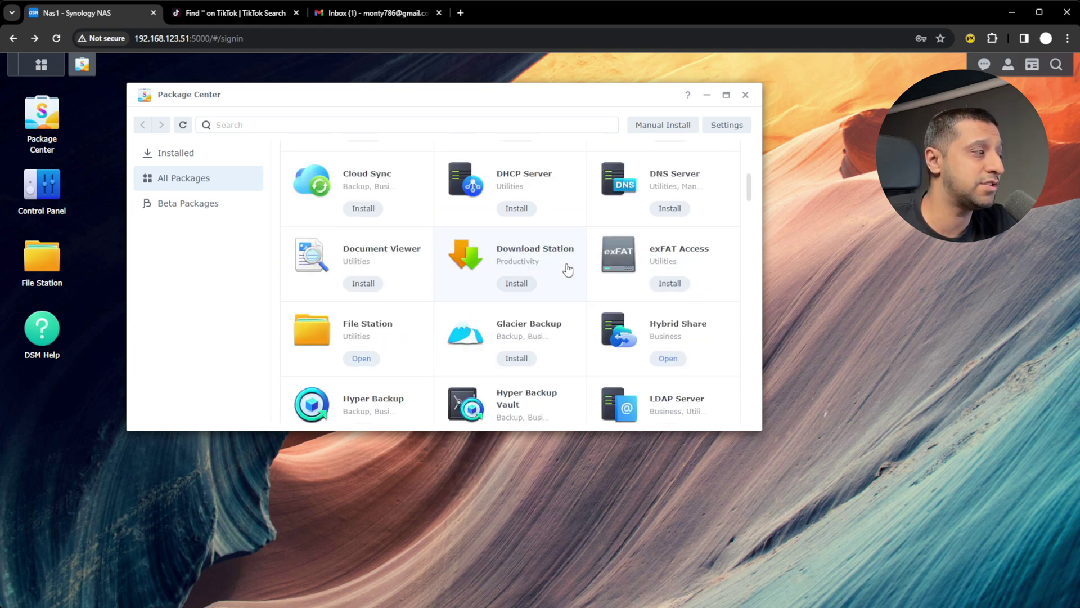
scroll(491, 352, down, 2)
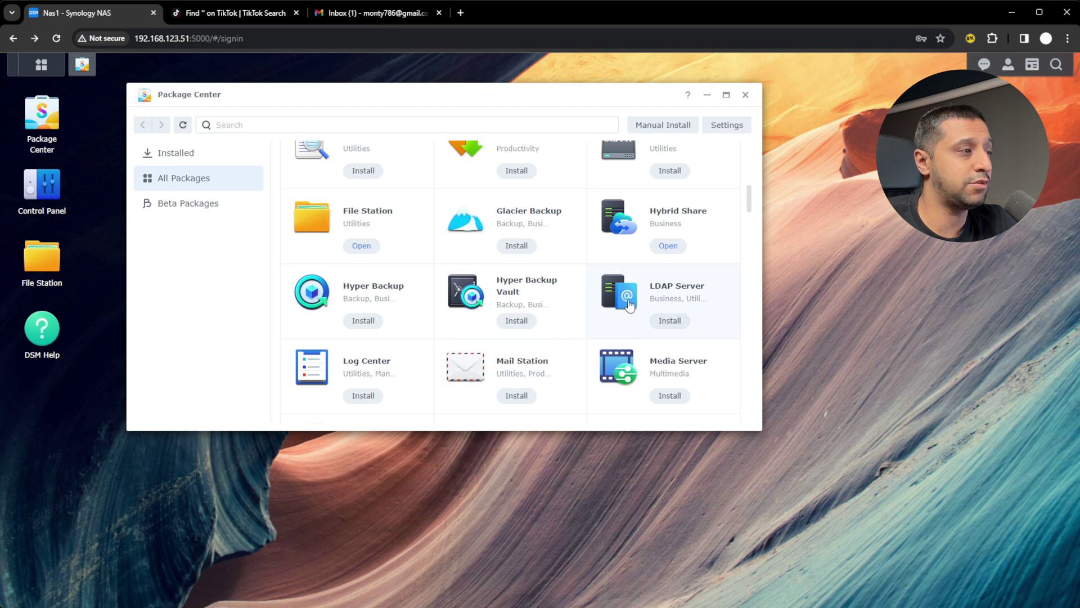
scroll(487, 312, down, 2)
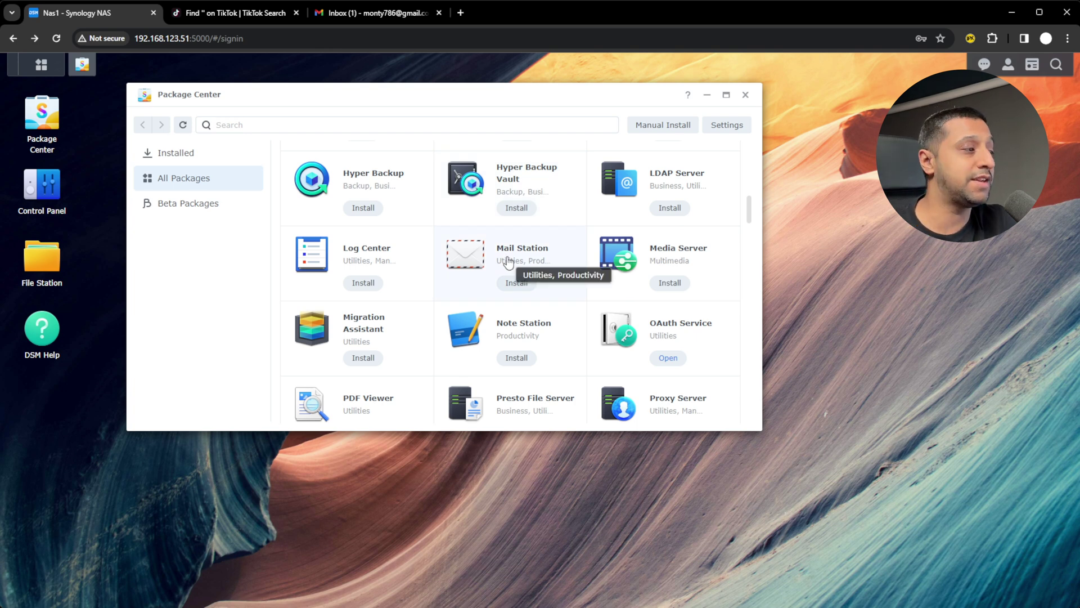
scroll(461, 292, down, 2)
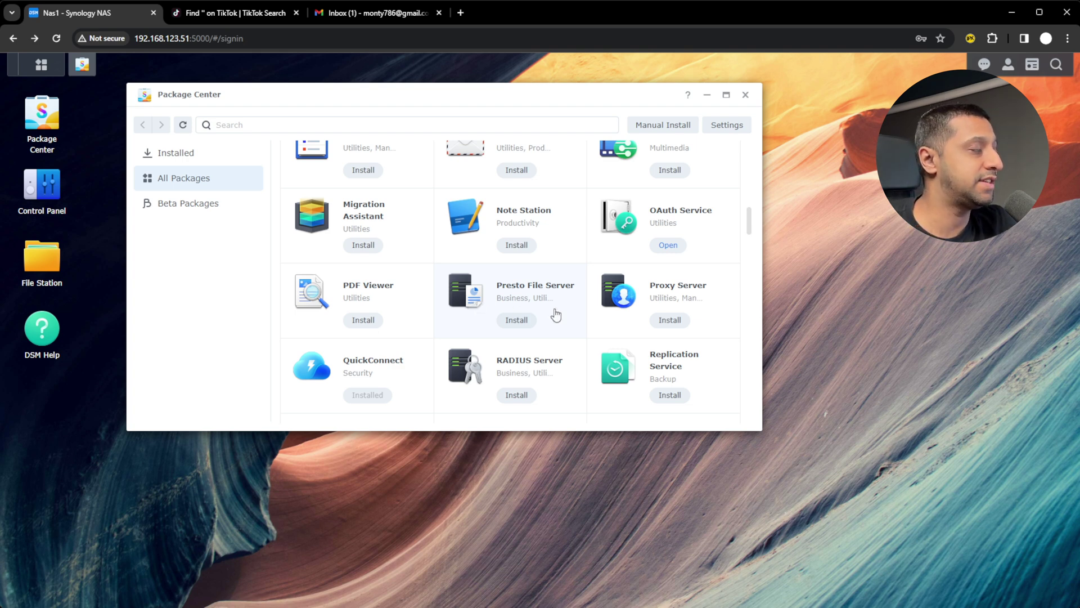
scroll(340, 292, down, 5)
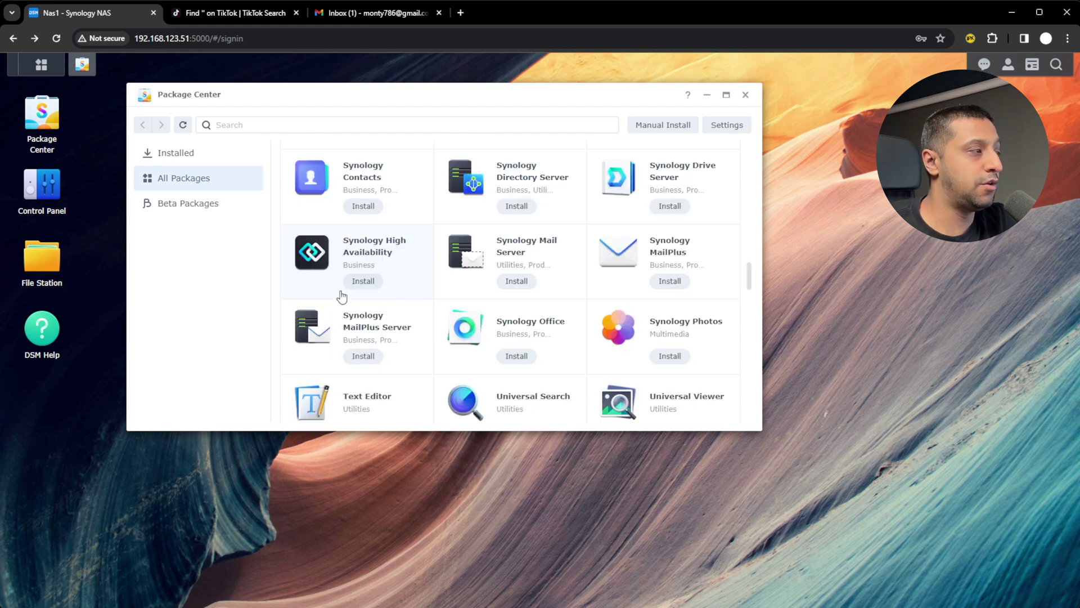
Install Synology High Availability, launch it from the main menu and start cluster creation
click(345, 288)
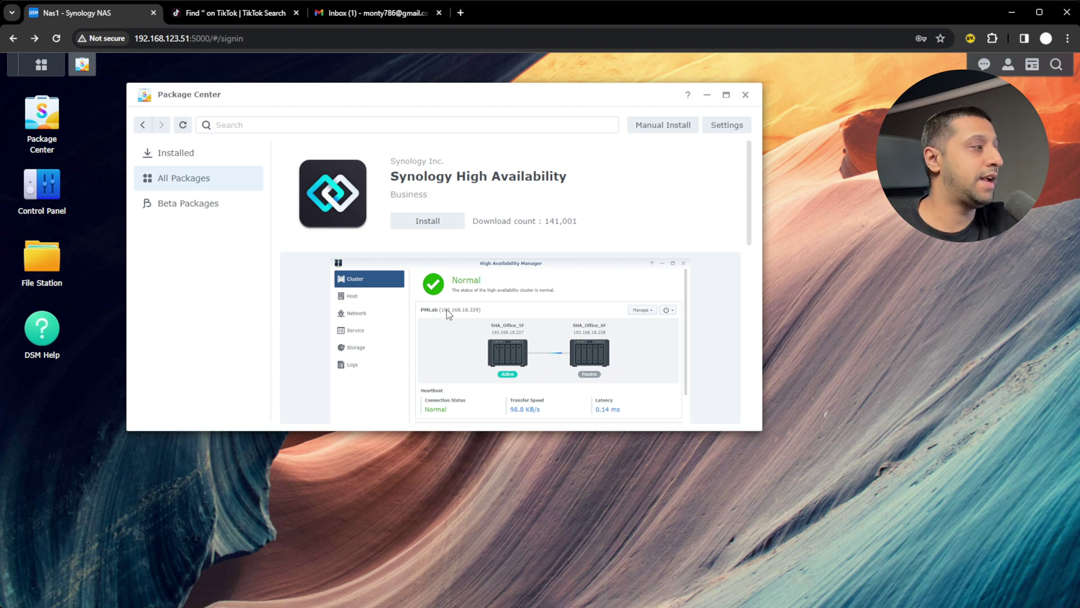
click(450, 221)
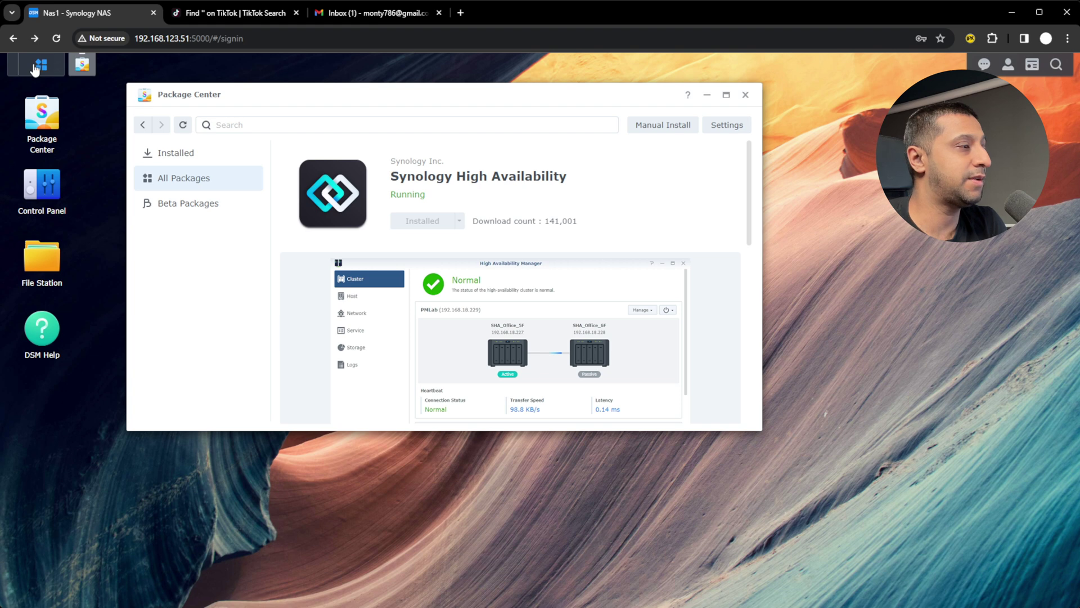
click(41, 64)
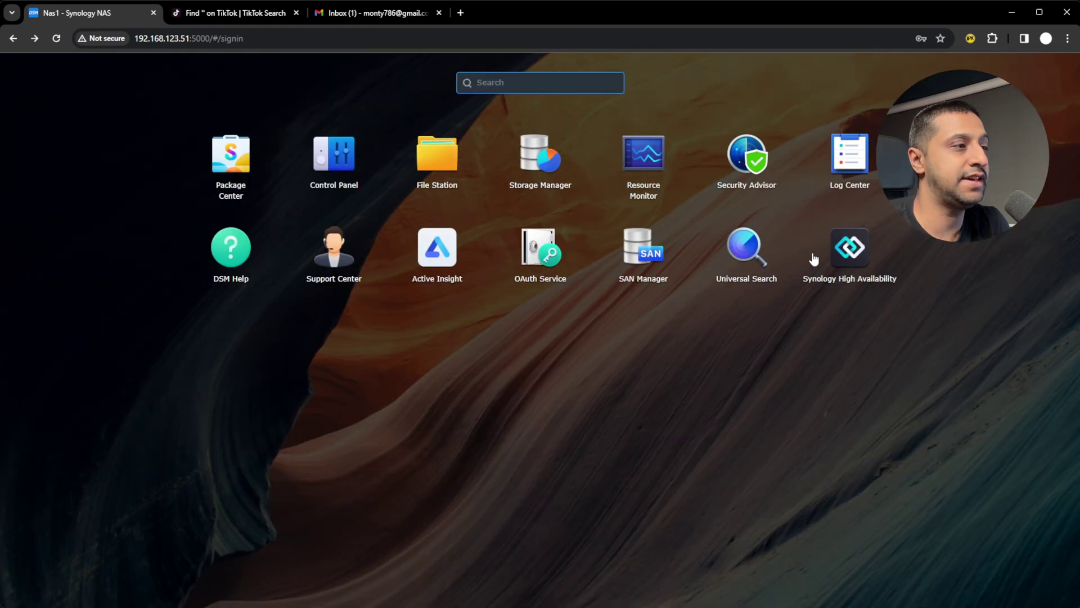
click(847, 272)
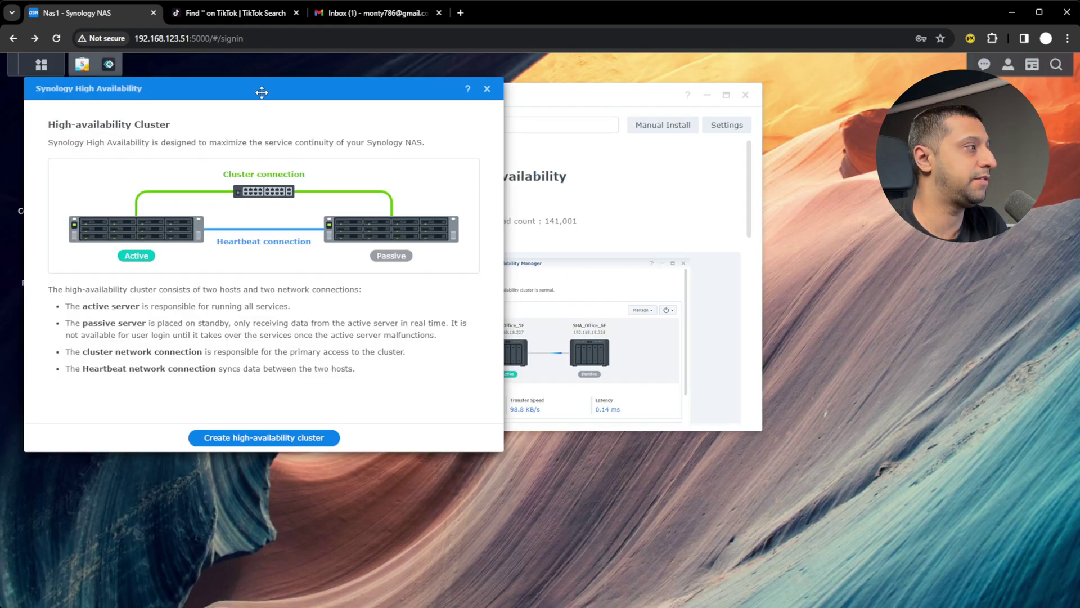
drag(262, 92, 540, 98)
click(554, 442)
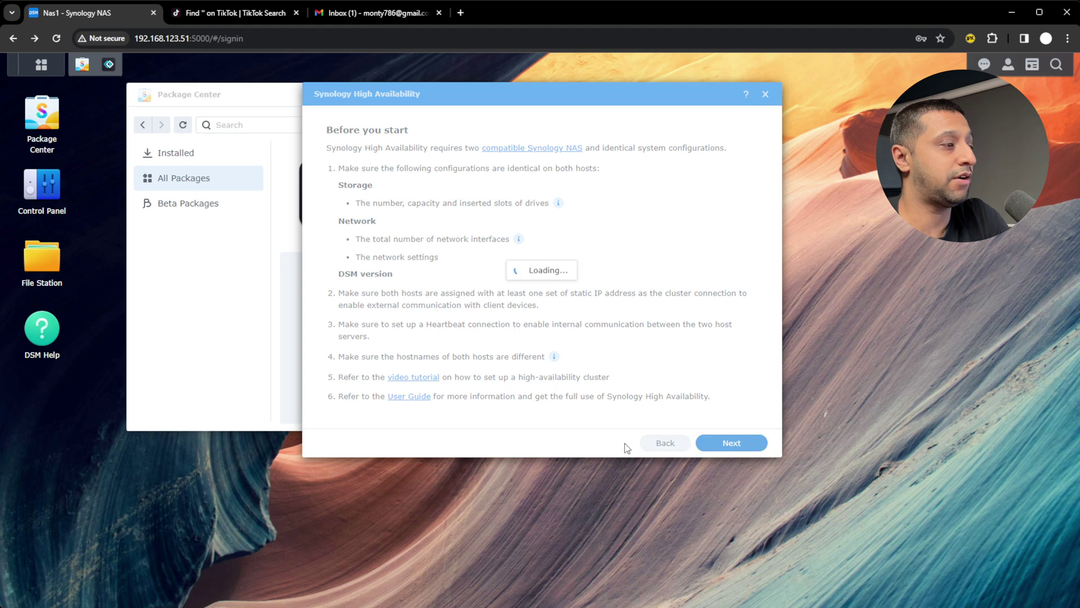
click(665, 442)
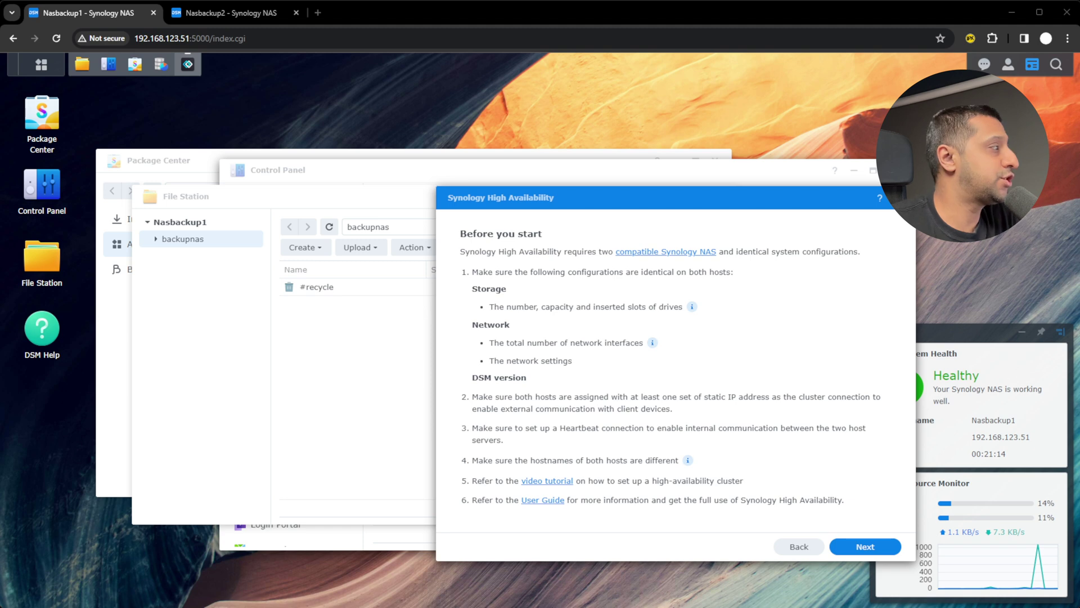
Check that the Nasbackup2 session is reachable, then return to the Nasbackup1 wizard
click(225, 13)
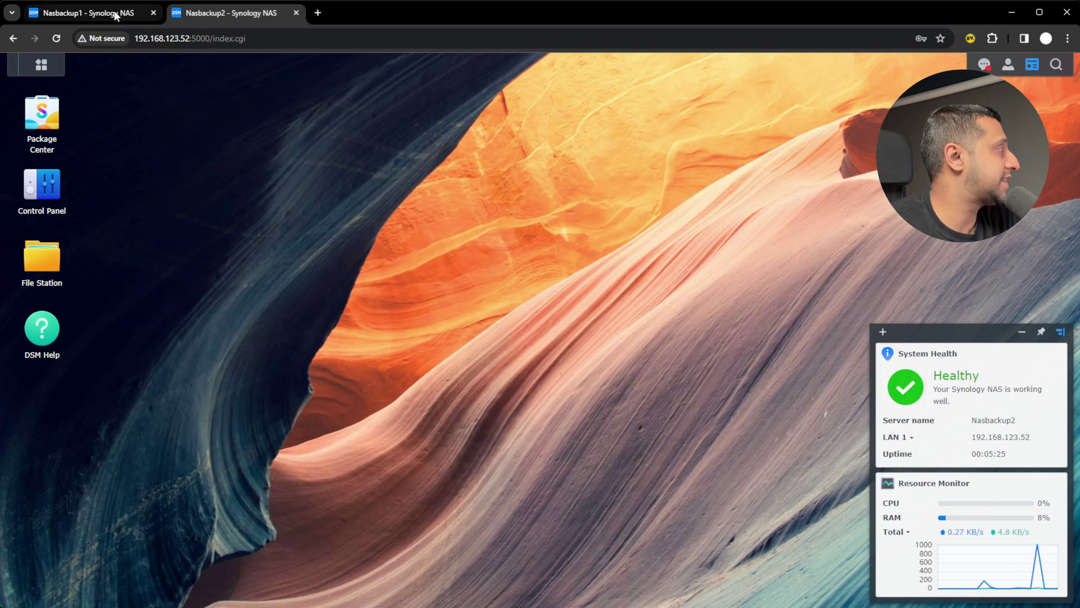
click(115, 15)
click(183, 16)
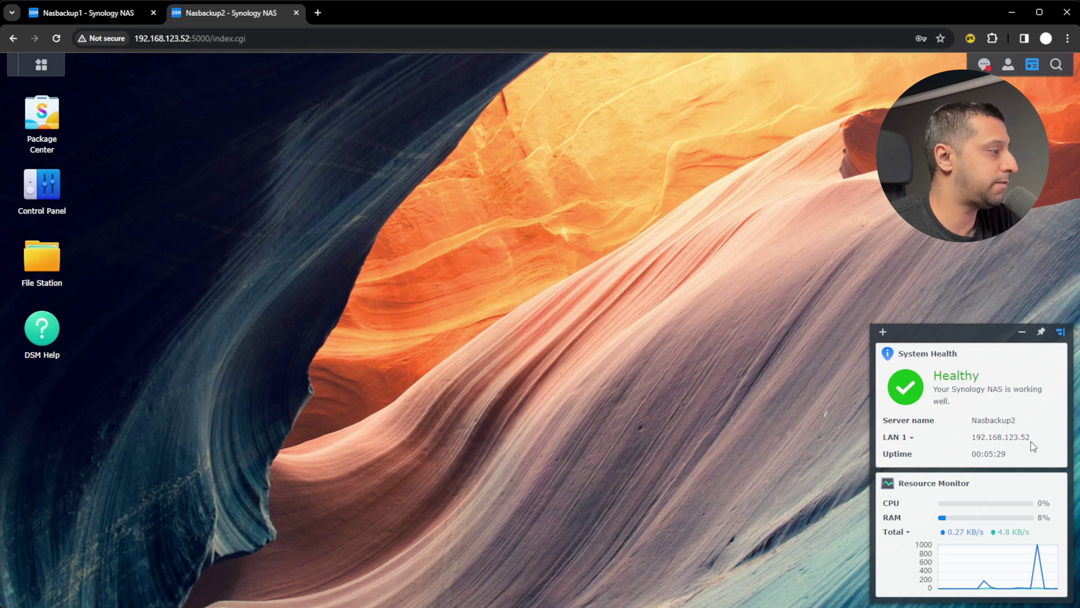
click(147, 14)
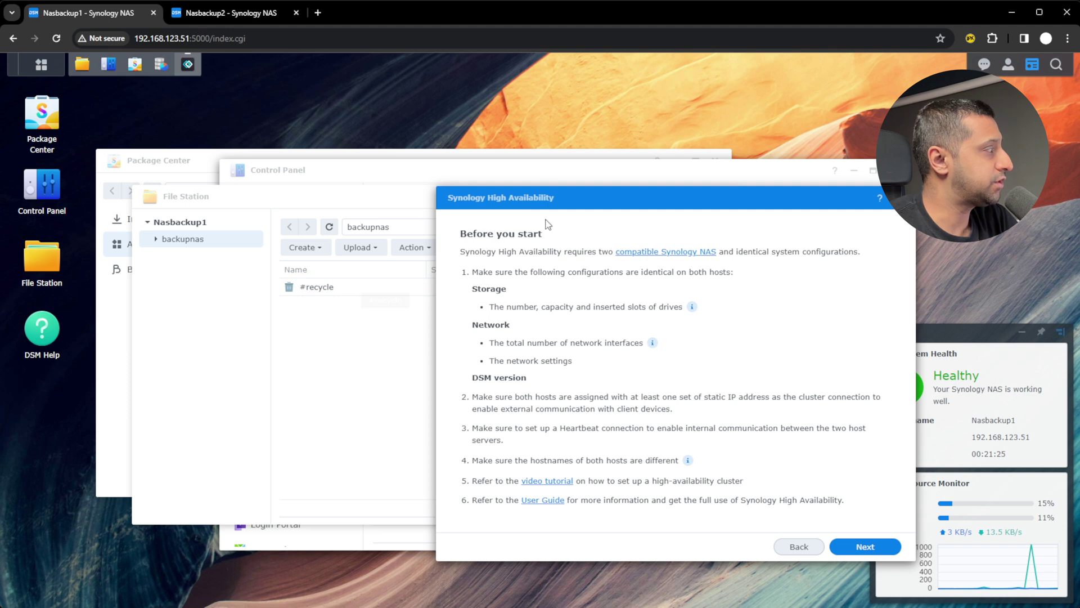
drag(551, 197, 513, 189)
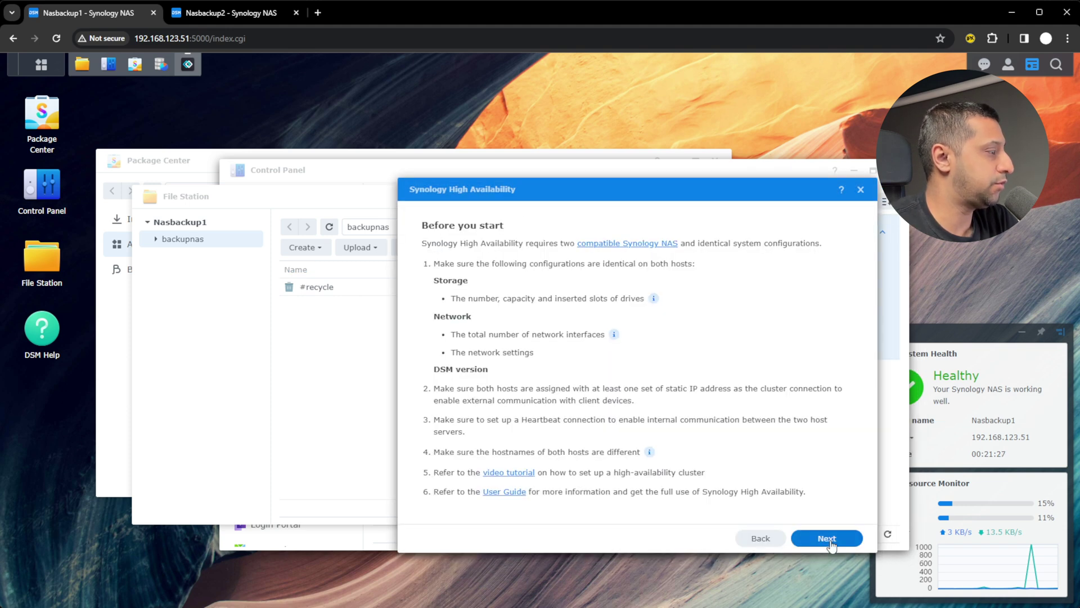
Use LAN 1 as the cluster interface and LAN 2 as the Heartbeat interface
click(827, 538)
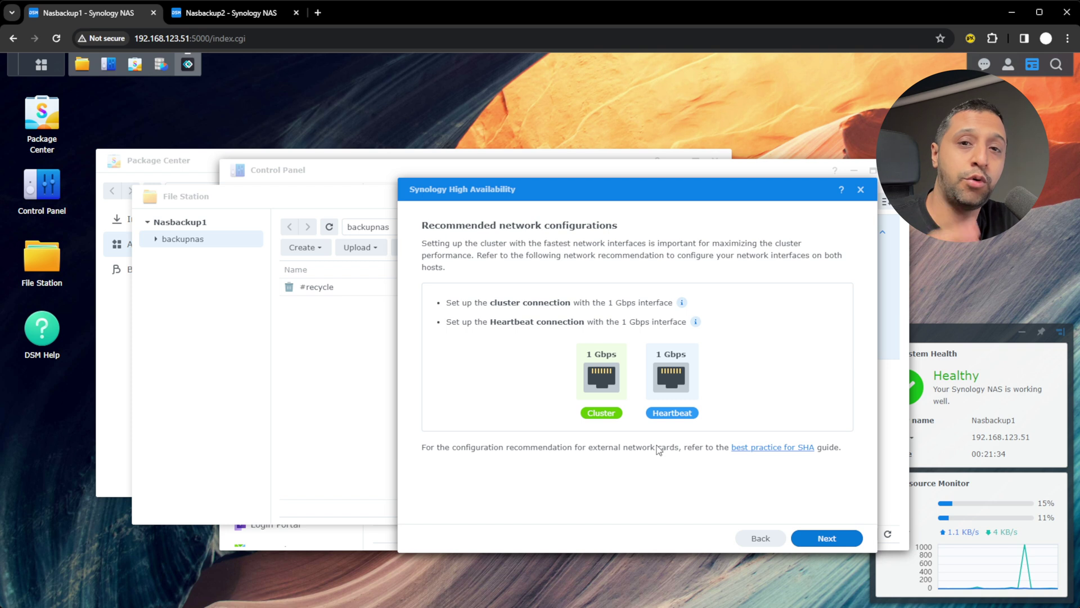
click(827, 540)
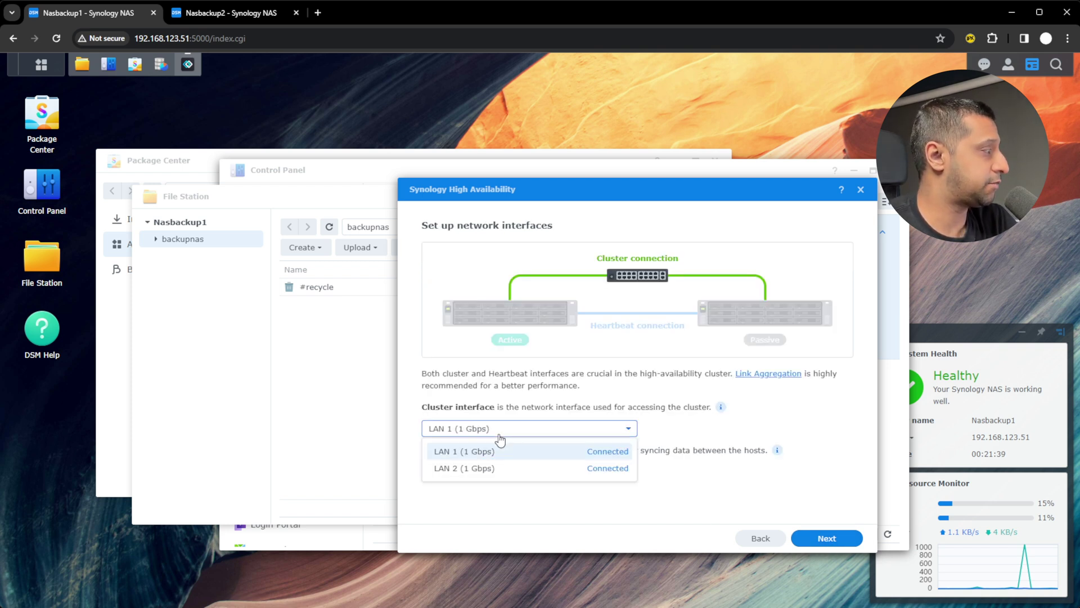
click(498, 450)
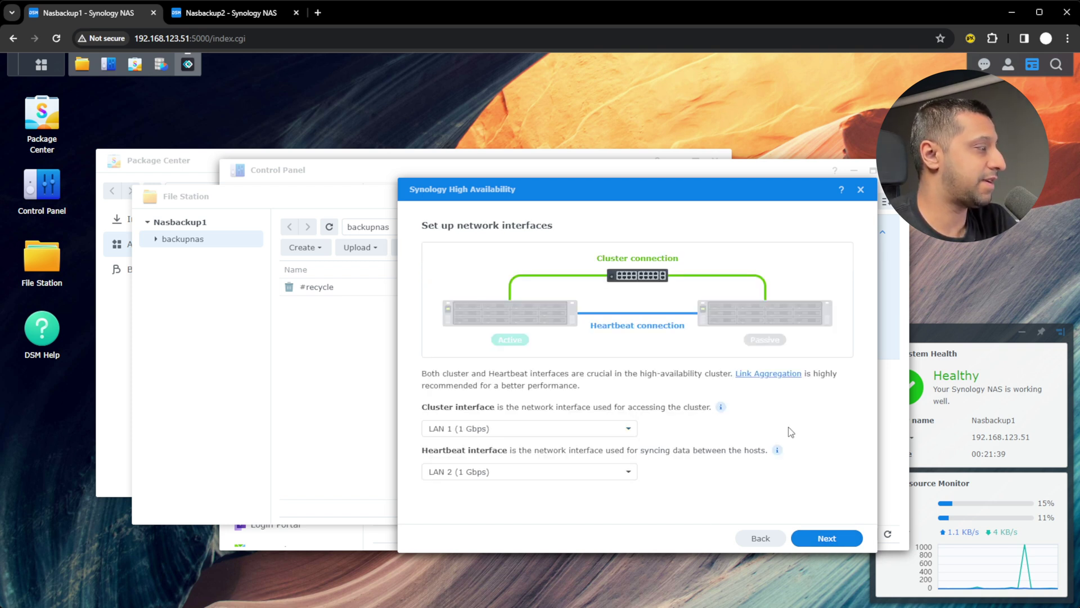
click(827, 539)
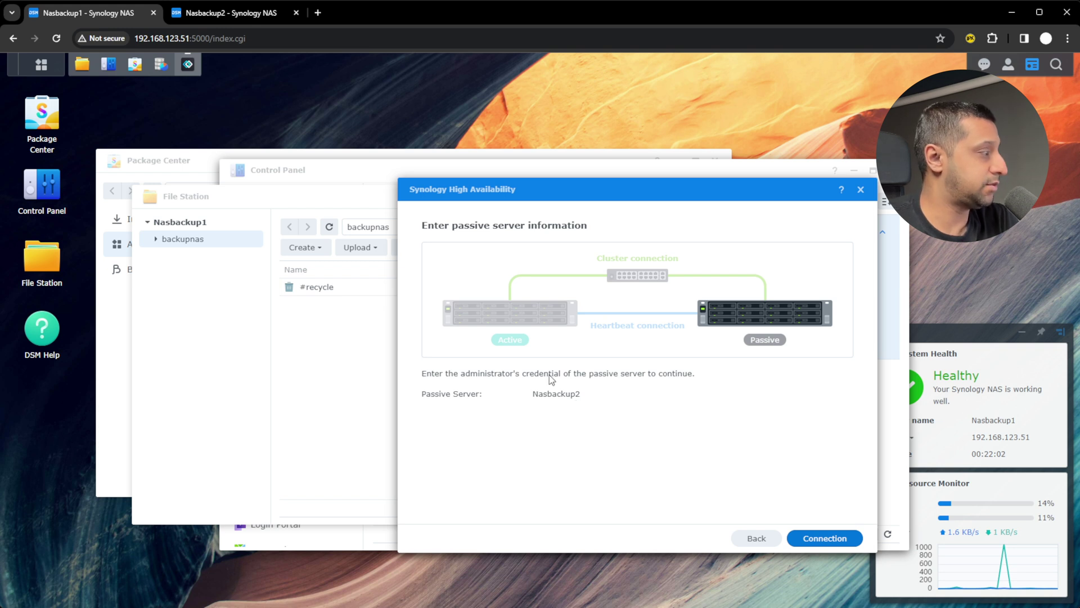
Connect passive server Nasbackup2 and set cluster hostname nasbackup with IP 192.168.123.53
click(834, 537)
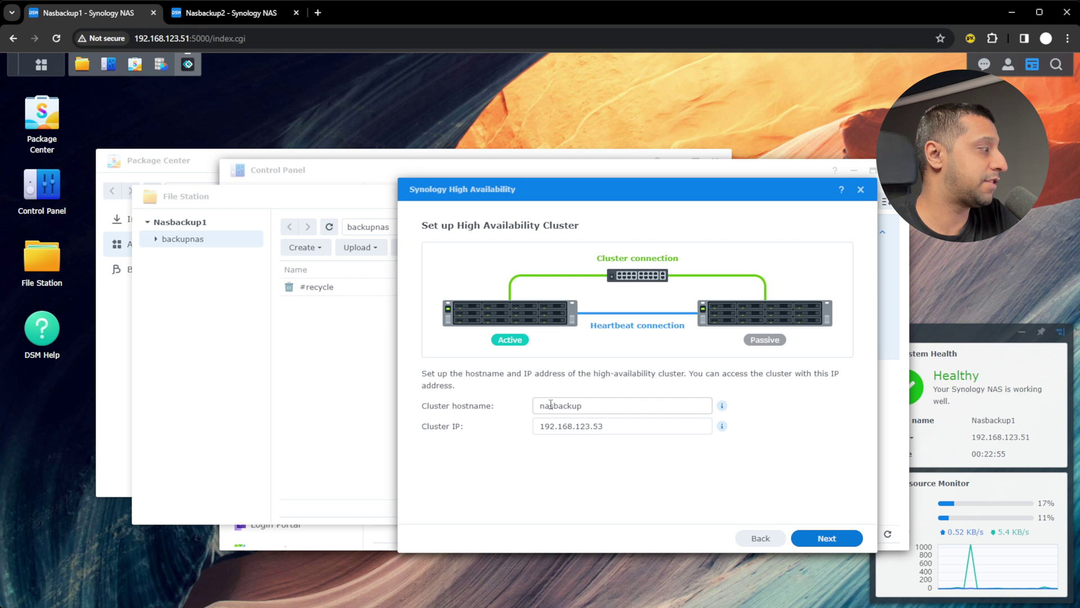
click(833, 539)
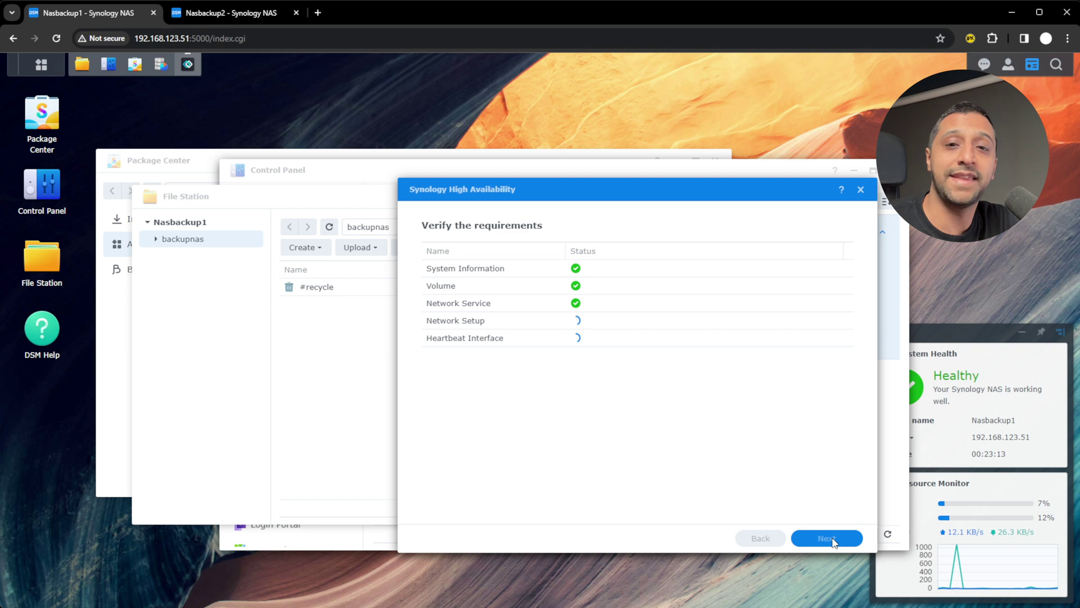
click(827, 538)
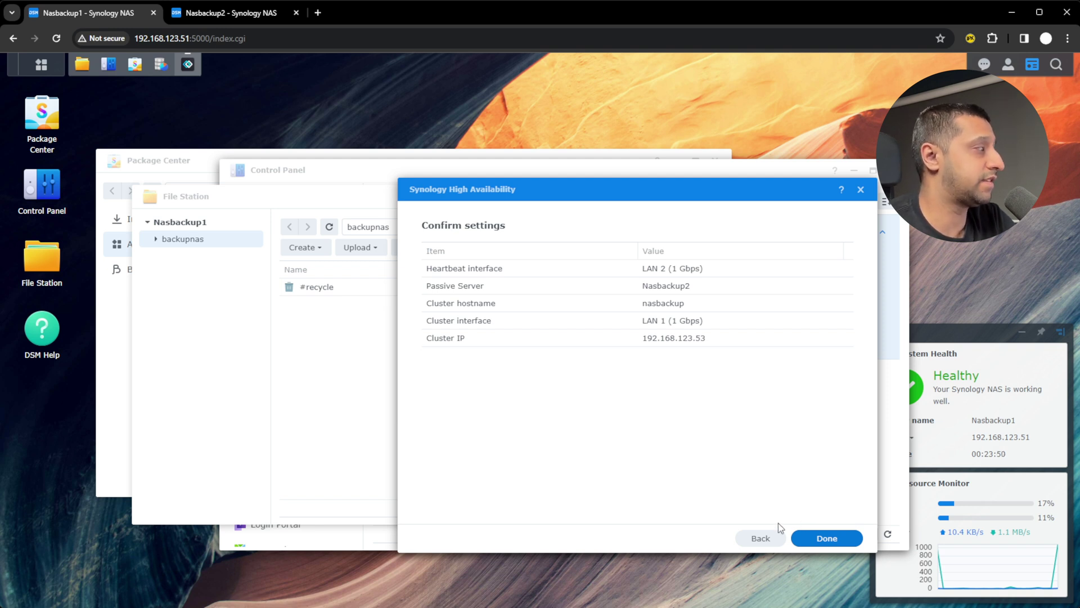
click(827, 538)
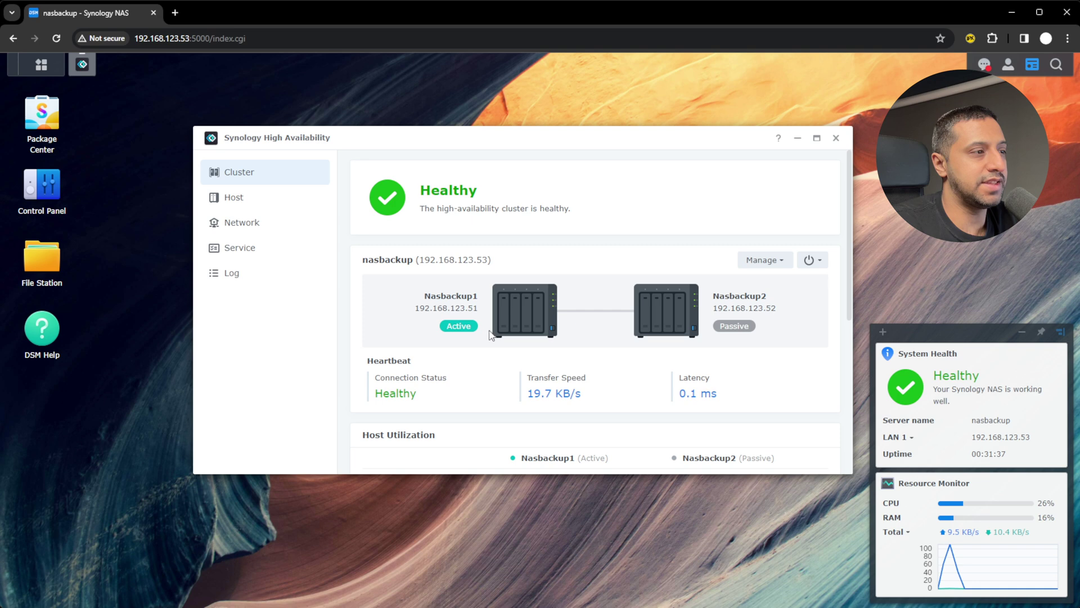
Review the Healthy nasbackup cluster's Manage options, host utilization and recent events
click(763, 260)
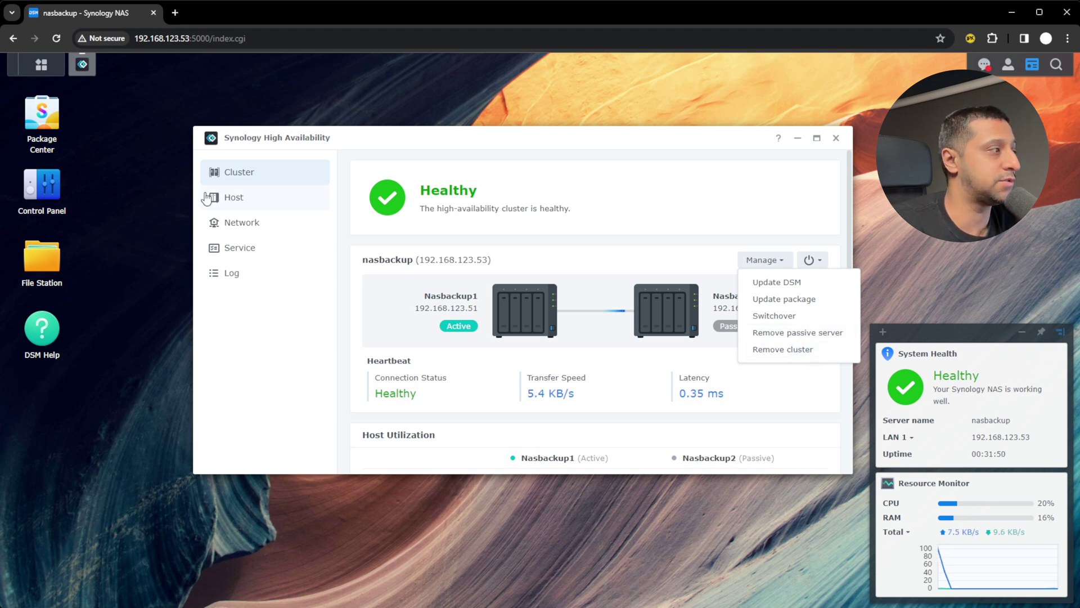
scroll(494, 316, down, 3)
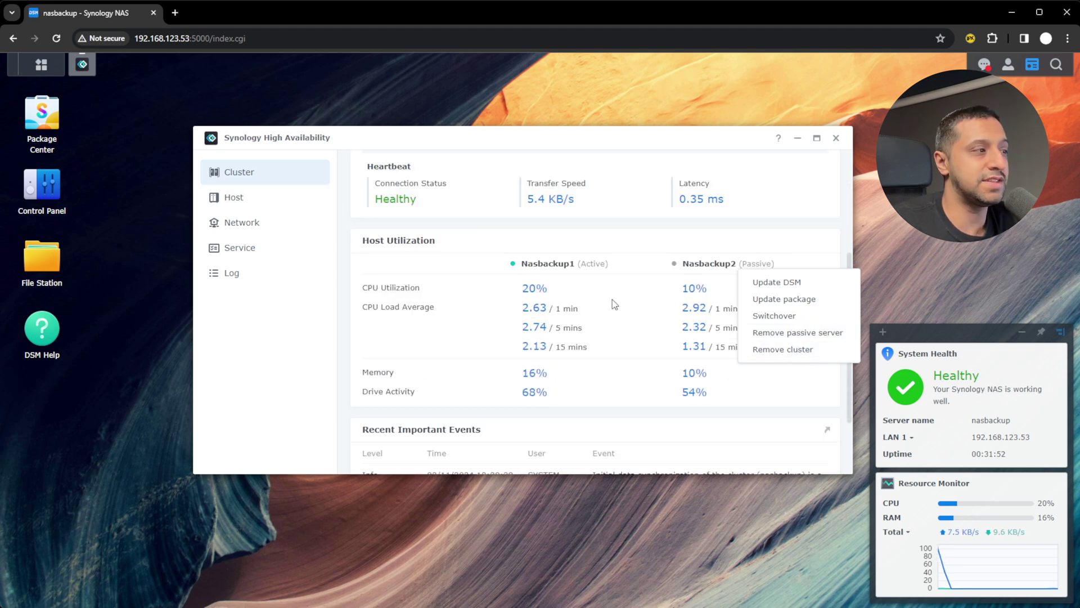
click(518, 314)
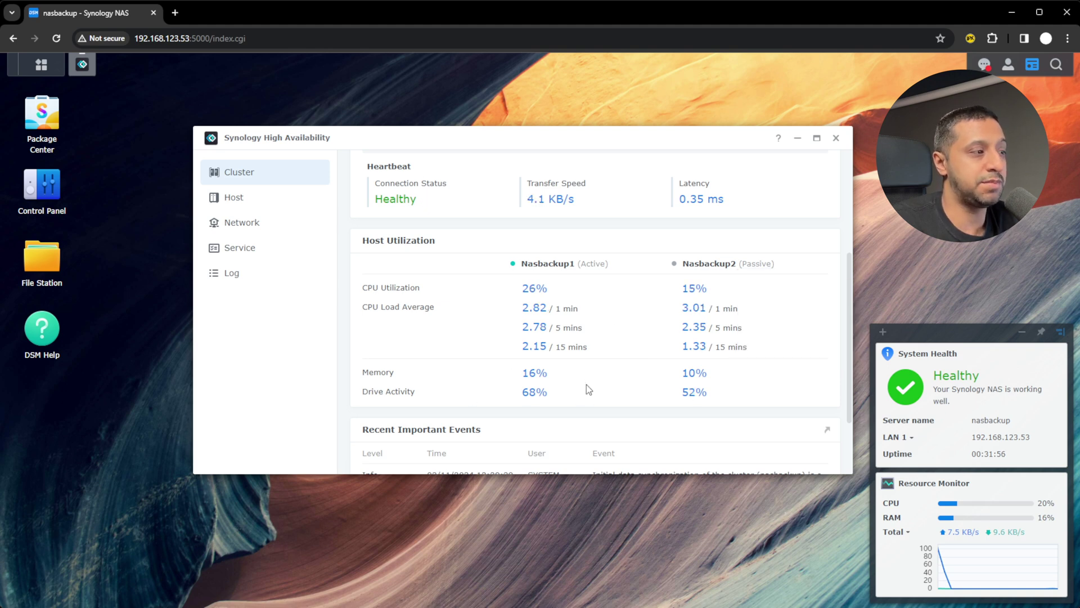
scroll(586, 384, down, 2)
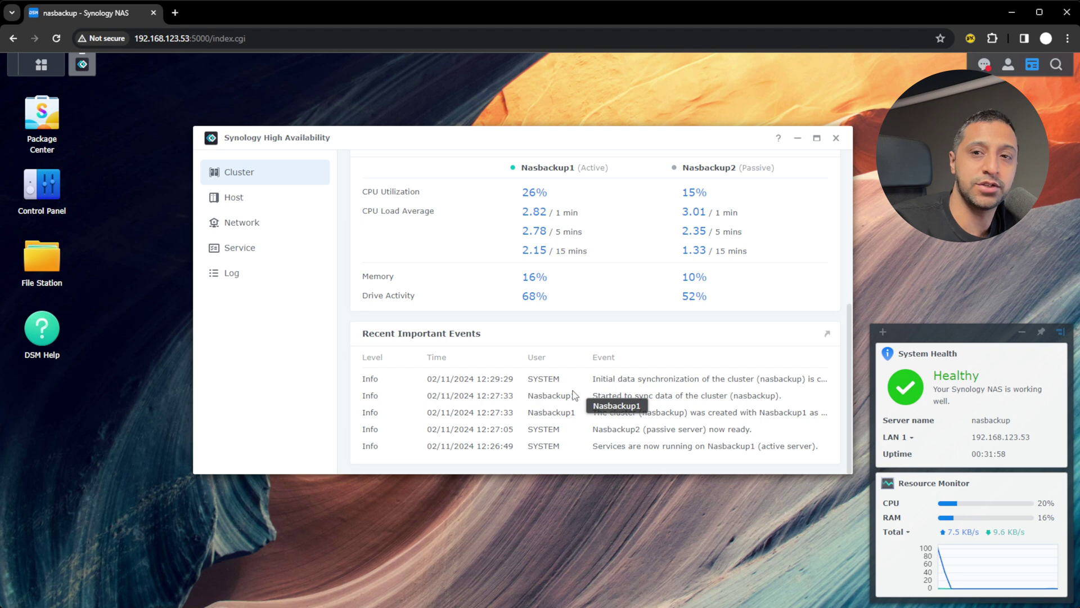